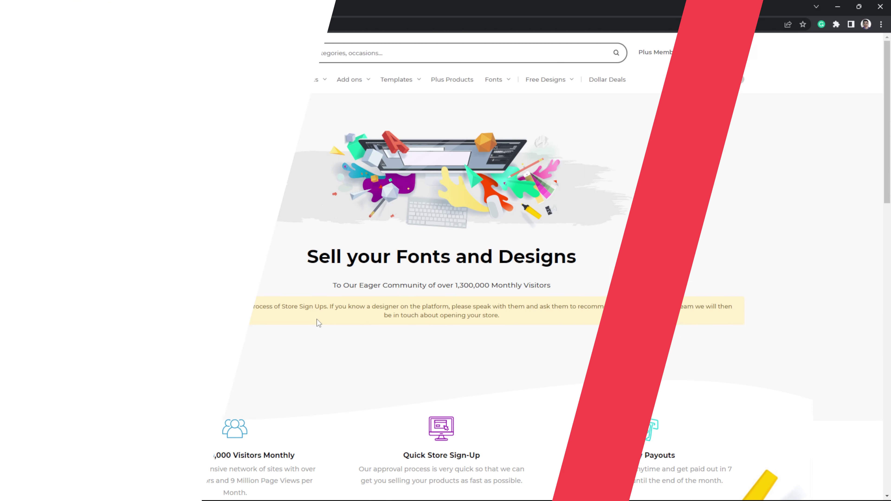
Start opening a designer store and enter the store name in the store information form
{"action": "left_click", "coordinate": [21, 5]}
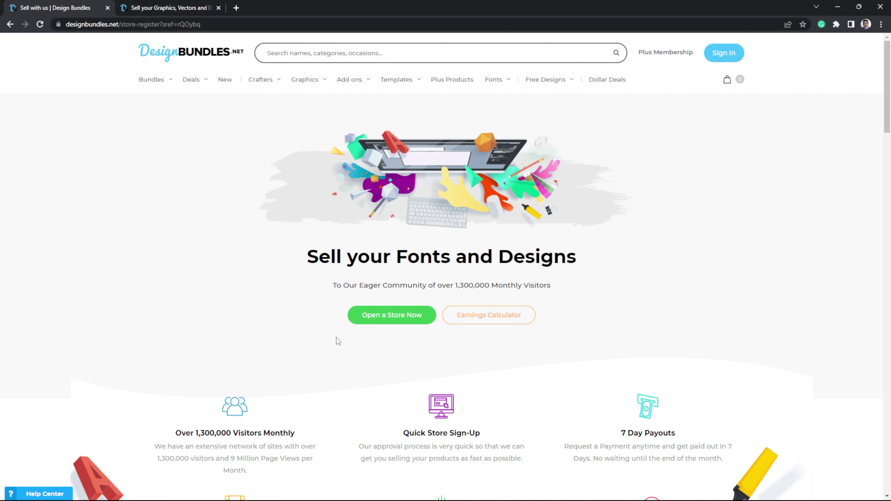
{"action": "left_click", "coordinate": [389, 325]}
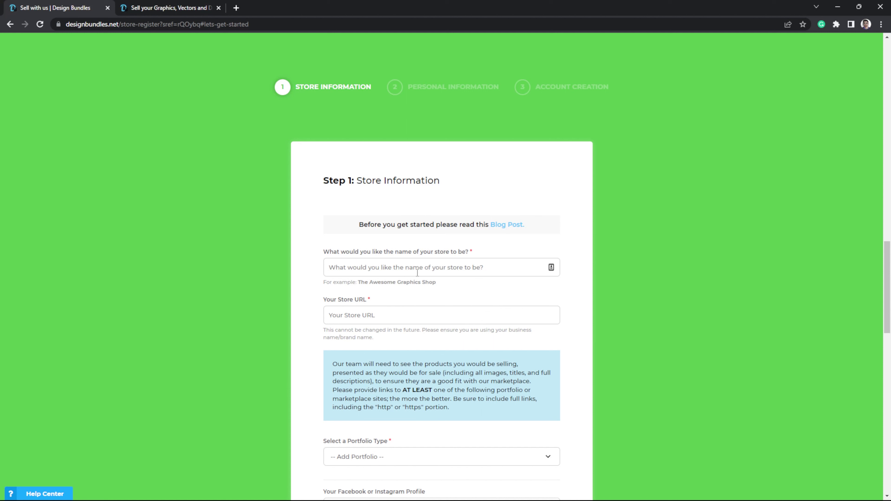
{"action": "left_click", "coordinate": [477, 270]}
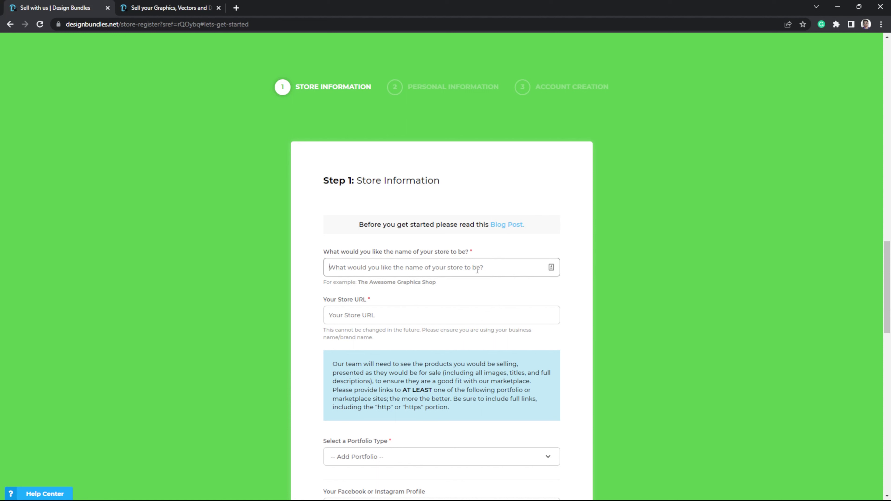
{"action": "type", "text": "Tanu"}
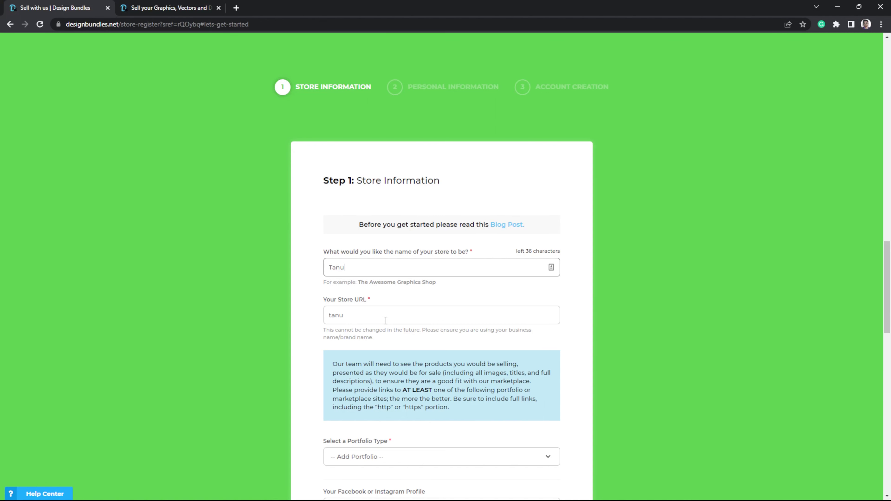
Add a Creative Market Portfolio link and an Other Marketplace Portfolio link pointing to the Freepik author page
{"action": "scroll", "coordinate": [386, 320], "scroll_direction": "down", "scroll_amount": 5}
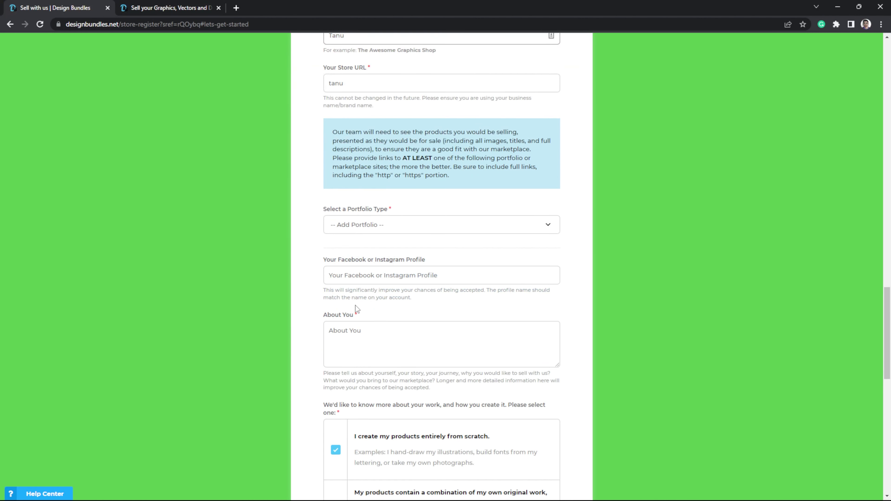
{"action": "left_click", "coordinate": [410, 232]}
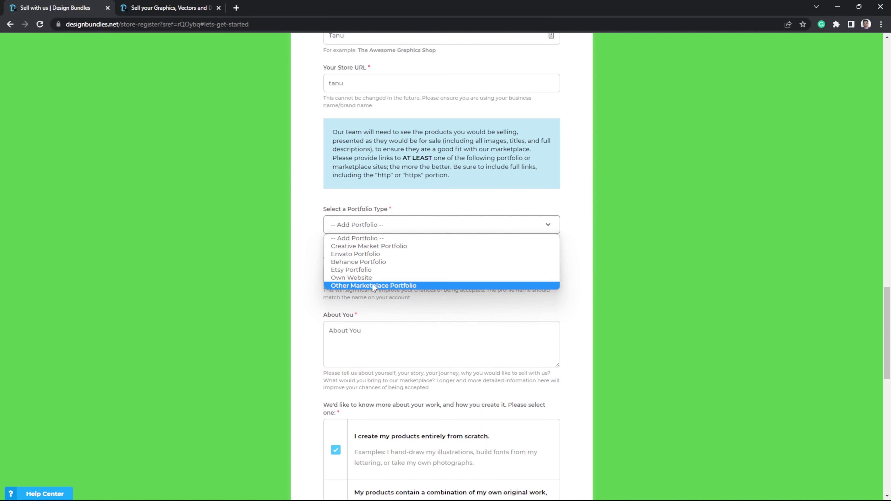
{"action": "left_click", "coordinate": [392, 249]}
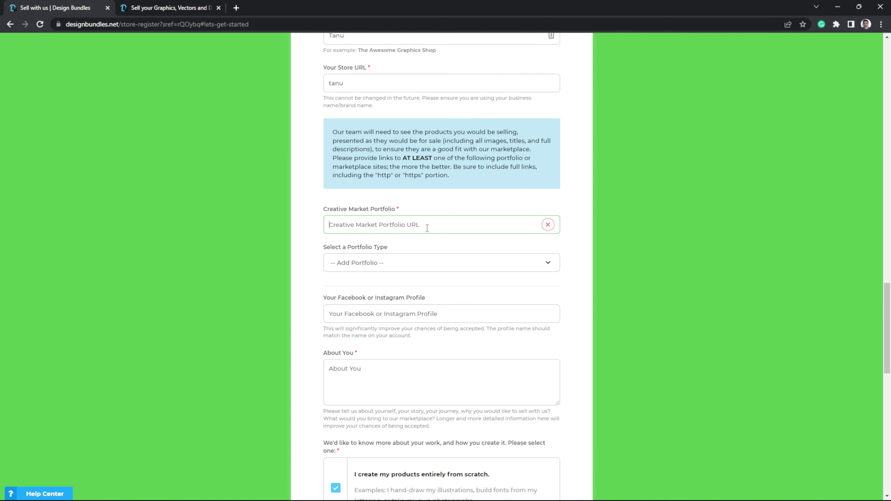
{"action": "type", "text": "https://creativemarket.com/tanuart"}
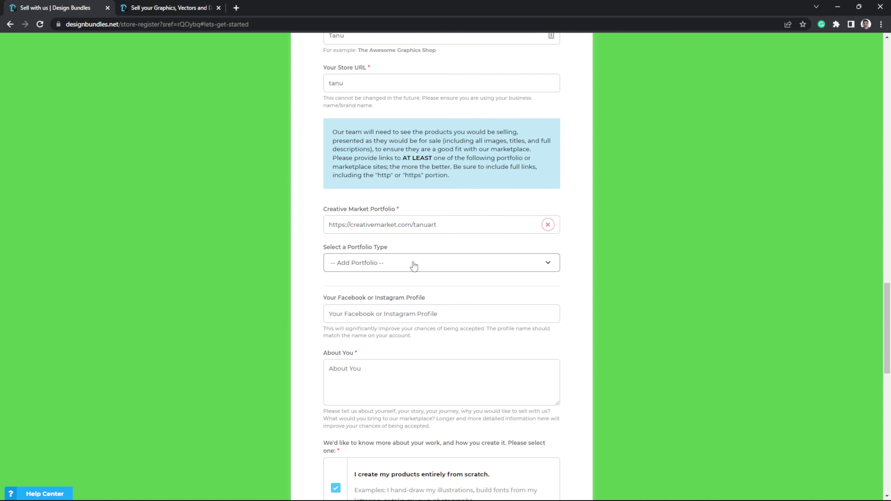
{"action": "left_click", "coordinate": [425, 264]}
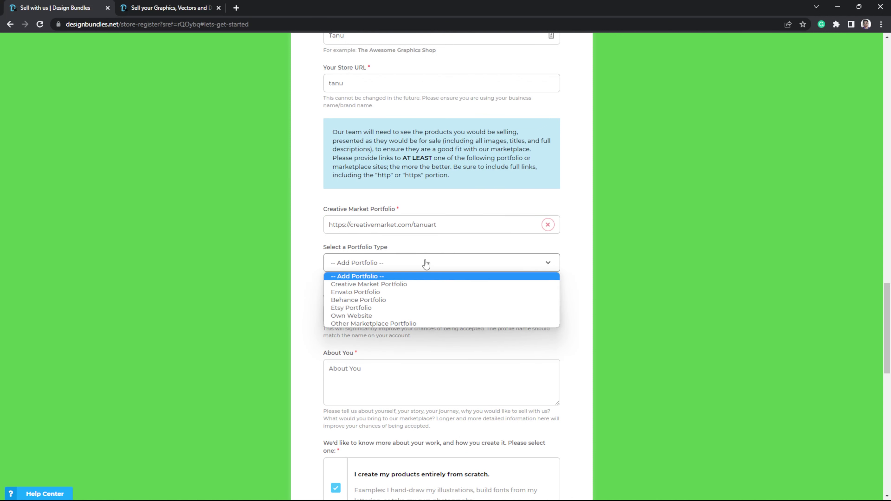
{"action": "left_click", "coordinate": [371, 325]}
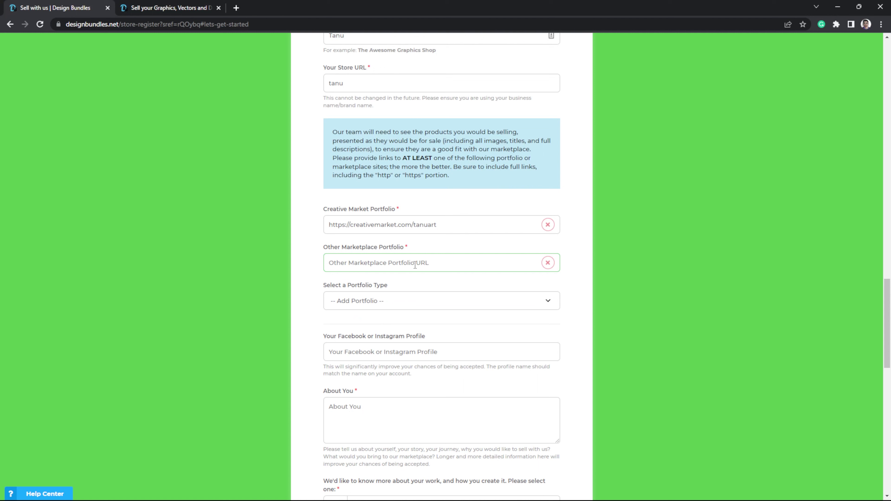
{"action": "type", "text": "https://www.freepik.com/author/artboy"}
Paste the designer's prepared biography into the About You field
{"action": "scroll", "coordinate": [446, 266], "scroll_direction": "down", "scroll_amount": 3}
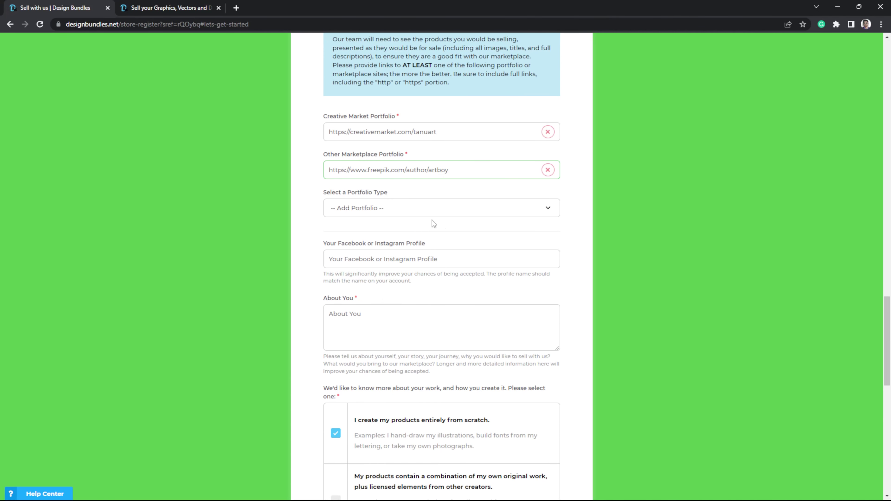
{"action": "scroll", "coordinate": [439, 224], "scroll_direction": "down", "scroll_amount": 1}
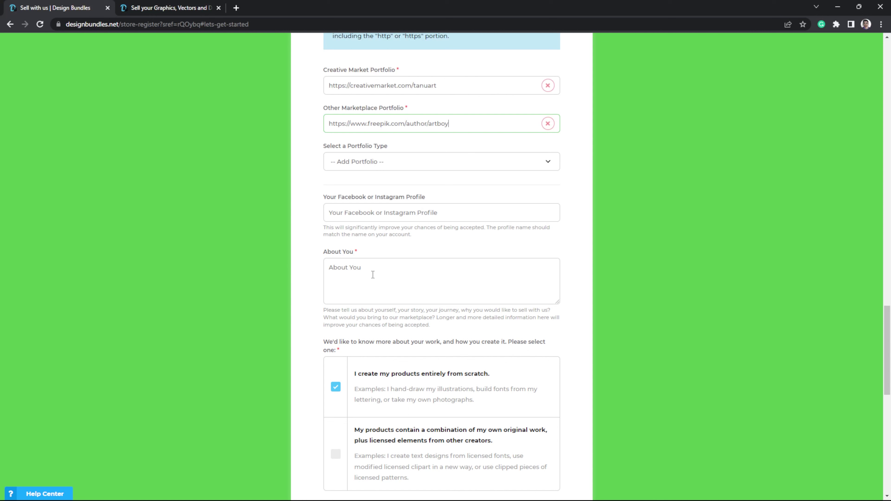
{"action": "left_click", "coordinate": [380, 278]}
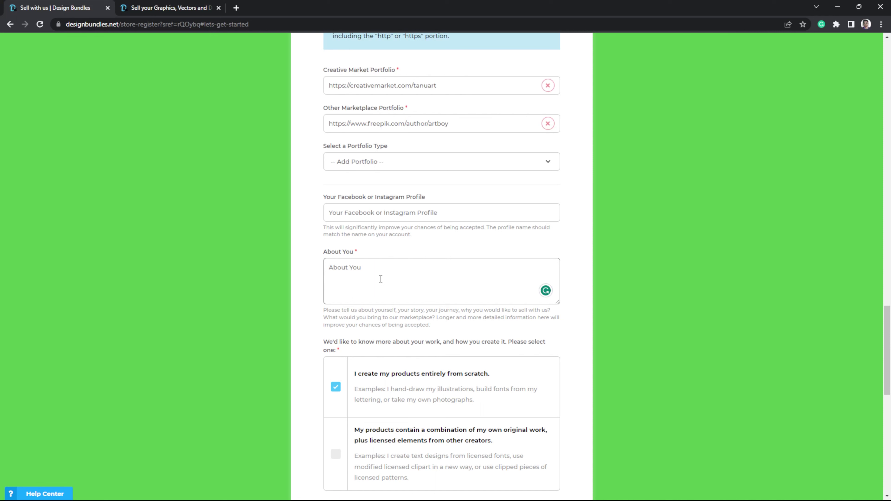
{"action": "key", "text": "ctrl+v"}
Describe the creative process as using Adobe Illustrator since 2017, choose Individual as the operating type, and continue to the personal information
{"action": "scroll", "coordinate": [485, 321], "scroll_direction": "down", "scroll_amount": 4}
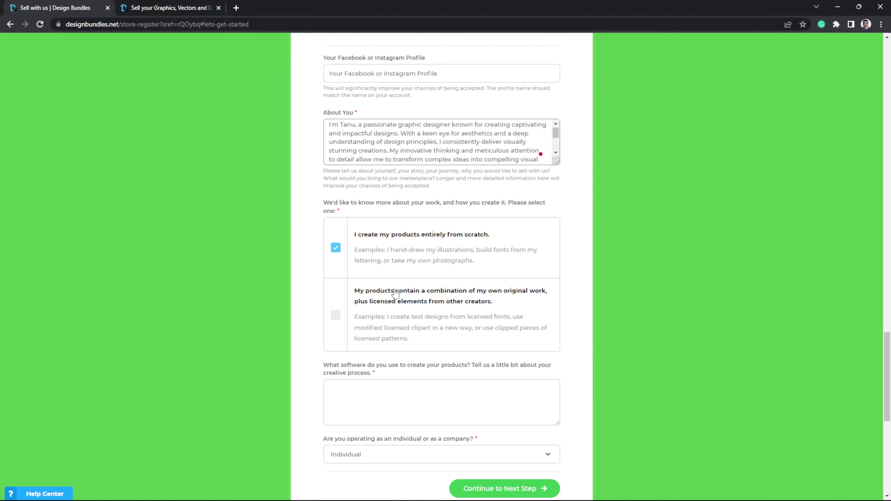
{"action": "scroll", "coordinate": [376, 378], "scroll_direction": "down", "scroll_amount": 1}
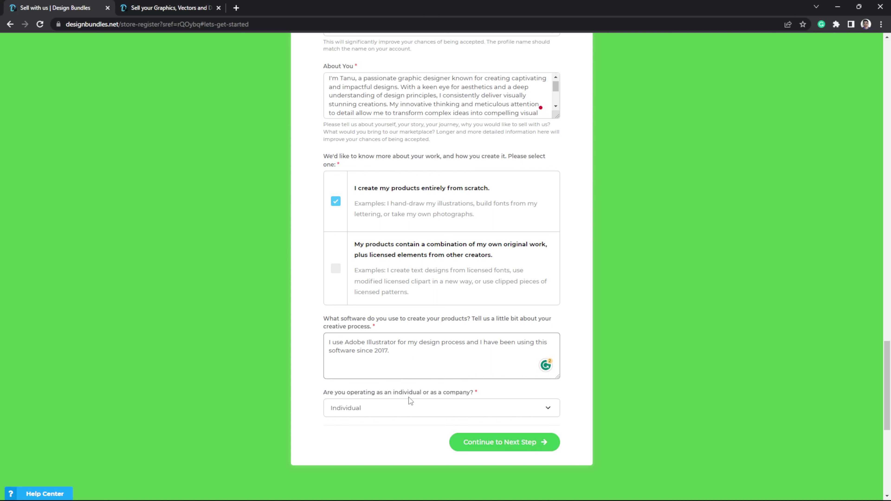
{"action": "left_click", "coordinate": [394, 412]}
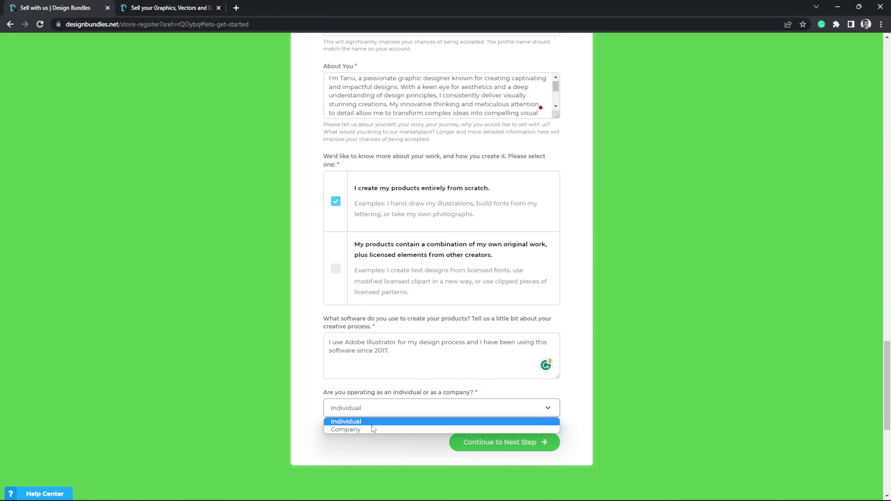
{"action": "left_click", "coordinate": [372, 425]}
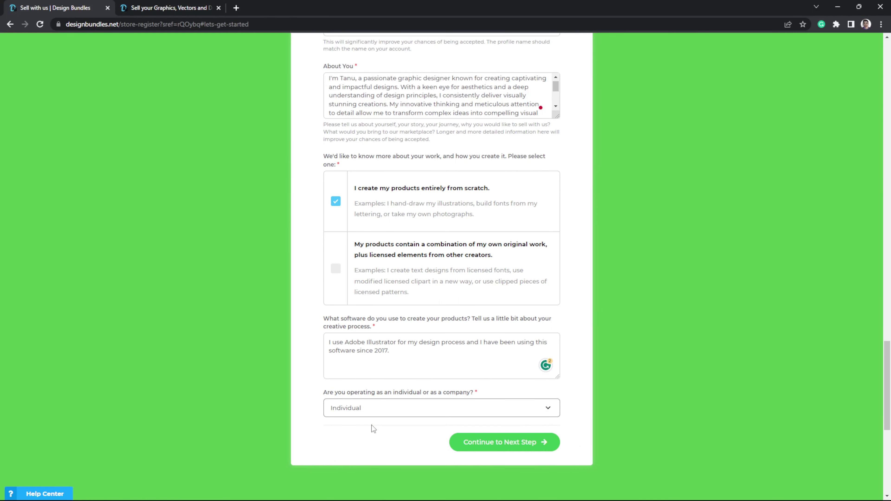
{"action": "left_click", "coordinate": [478, 443]}
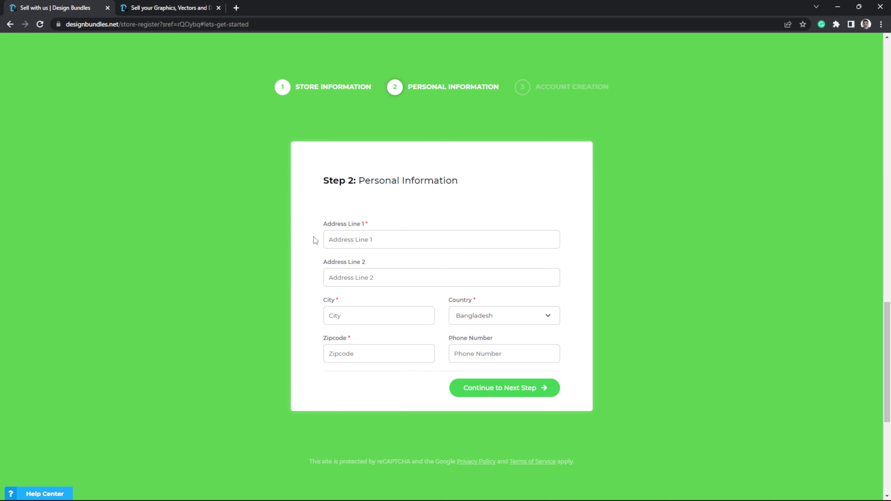
Enter the street address in Address Line 1 and fill in the city, keeping the preselected country
{"action": "left_click", "coordinate": [355, 242]}
{"action": "key", "text": "ctrl+v"}
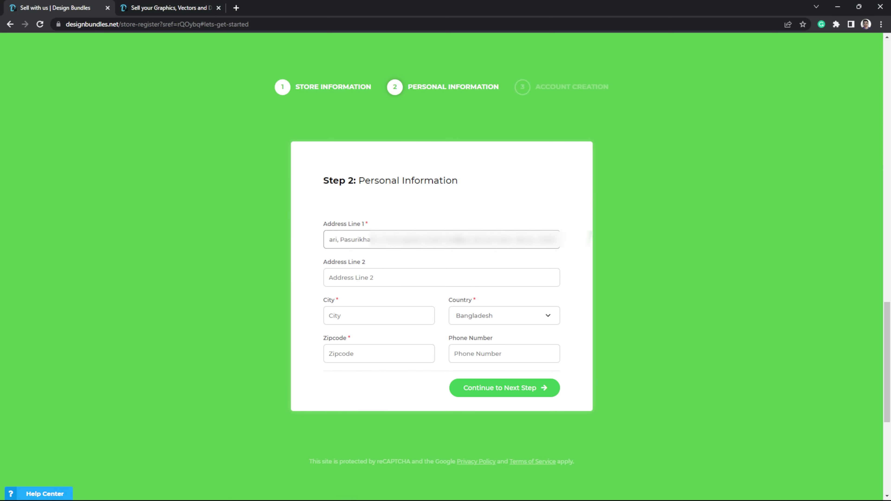
{"action": "left_click", "coordinate": [350, 318]}
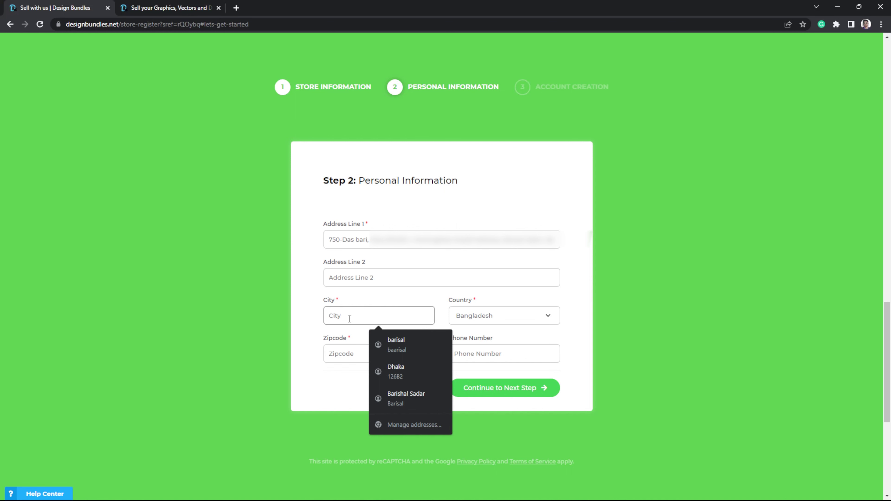
{"action": "type", "text": "Barisal"}
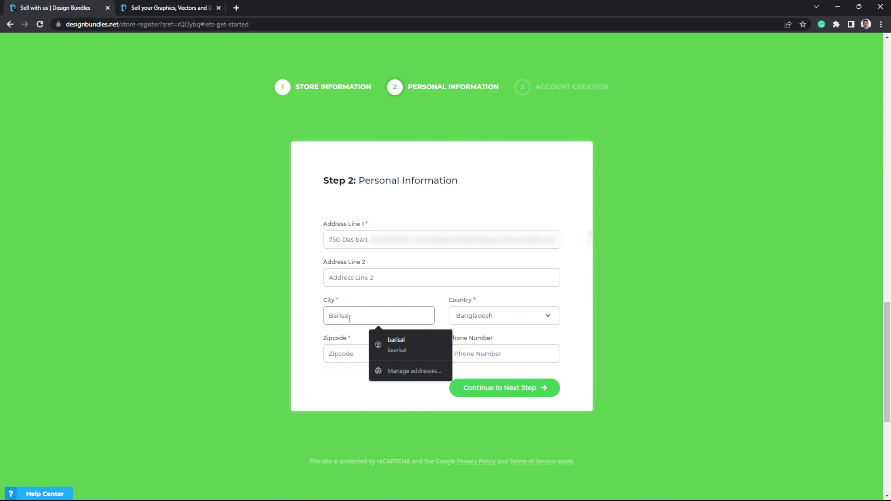
{"action": "left_click", "coordinate": [526, 316]}
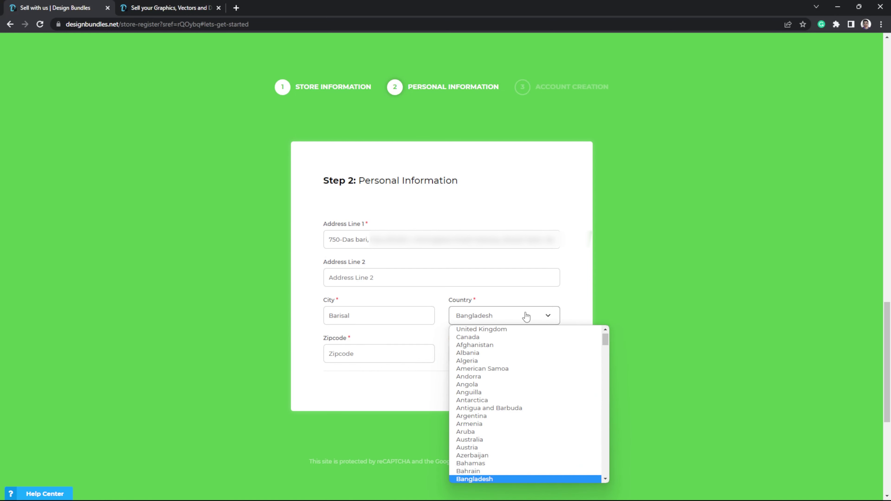
{"action": "left_click", "coordinate": [526, 316]}
Fill in the zipcode, leave the phone number blank, and continue to the account creation step
{"action": "left_click", "coordinate": [384, 358]}
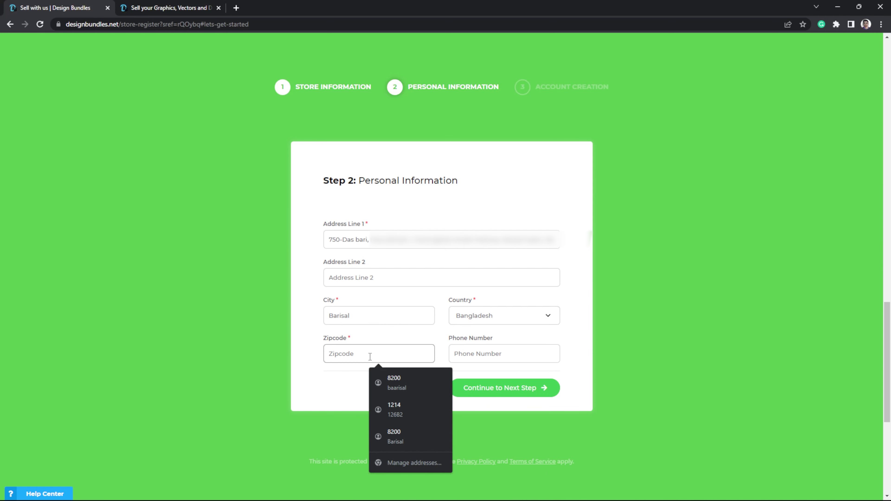
{"action": "left_click", "coordinate": [382, 373]}
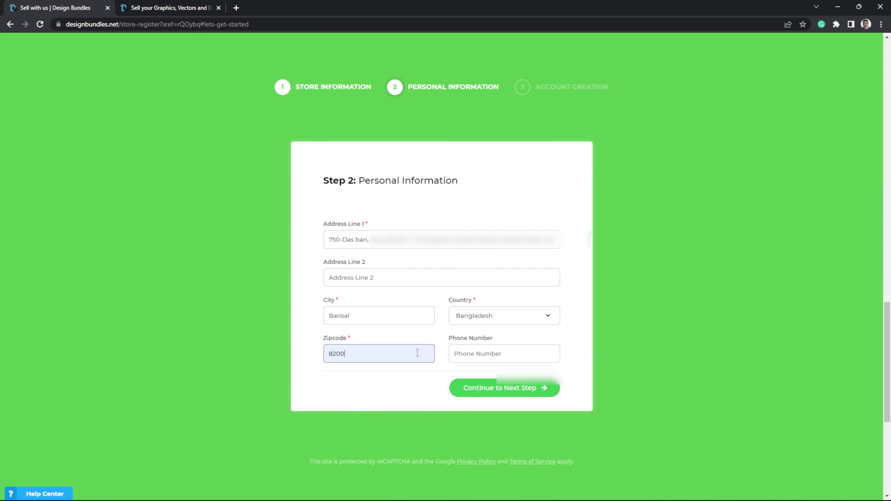
{"action": "left_click", "coordinate": [467, 352]}
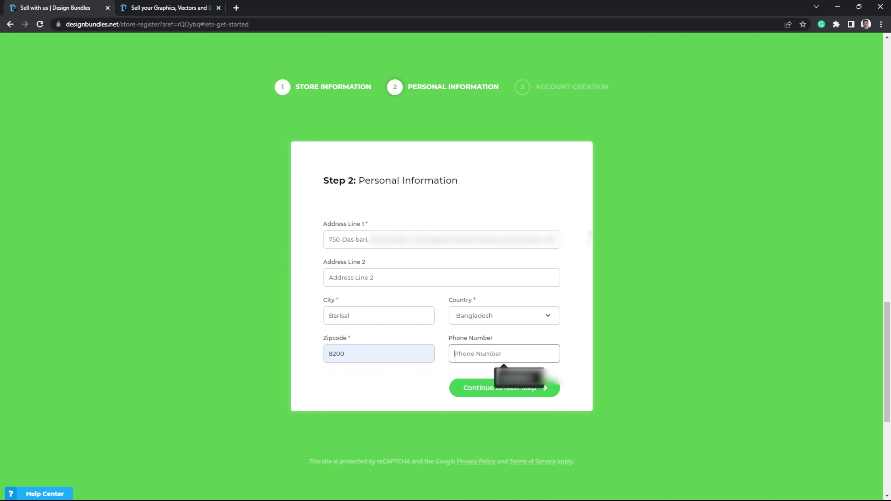
{"action": "left_click", "coordinate": [442, 372]}
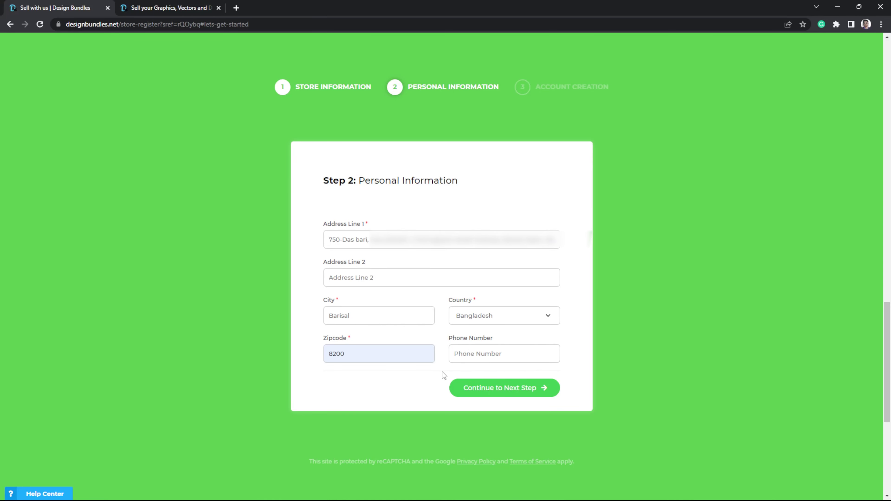
{"action": "left_click", "coordinate": [508, 397]}
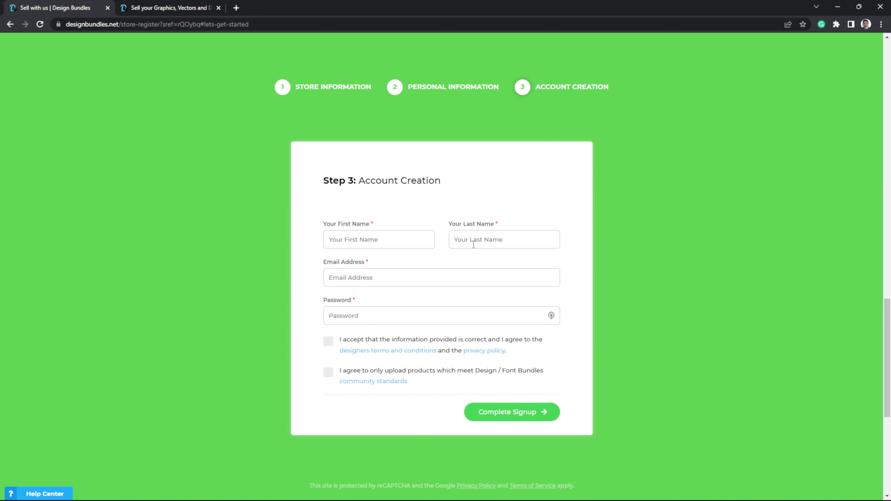
Fill in the first name, last name and email address from the saved profile, and paste the account password
{"action": "left_click", "coordinate": [395, 245]}
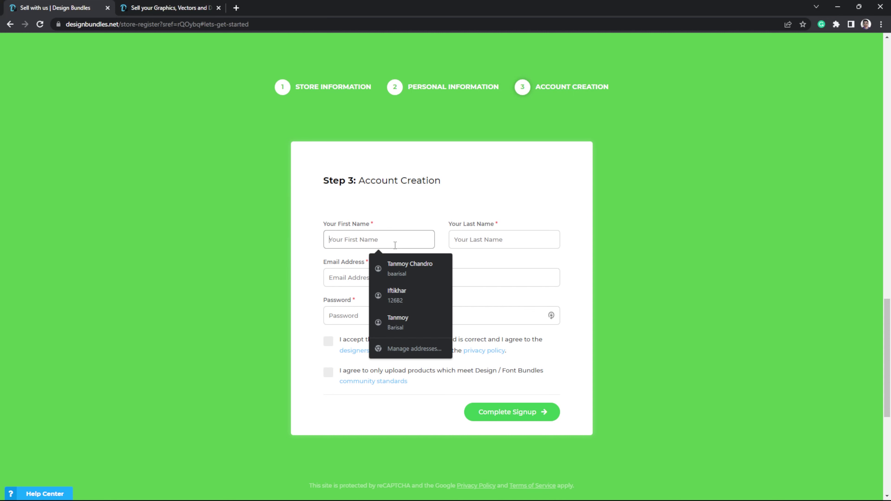
{"action": "left_click", "coordinate": [393, 262]}
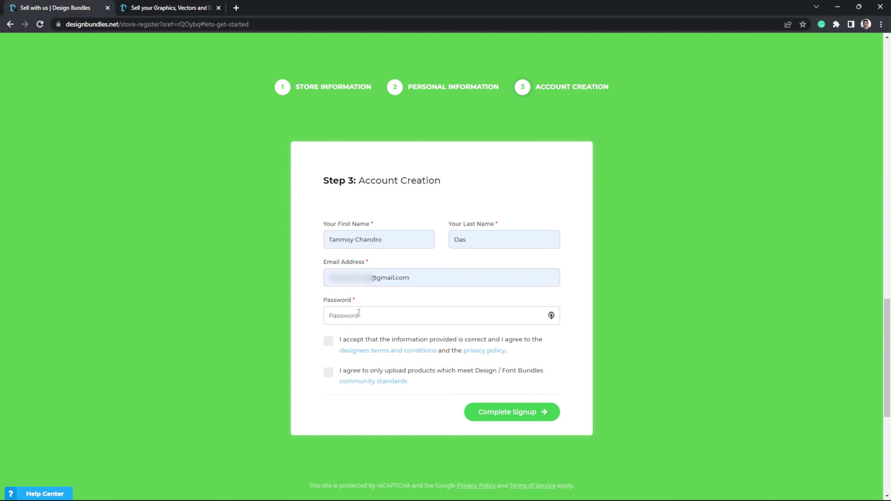
{"action": "left_click", "coordinate": [391, 312]}
{"action": "key", "text": "ctrl+v"}
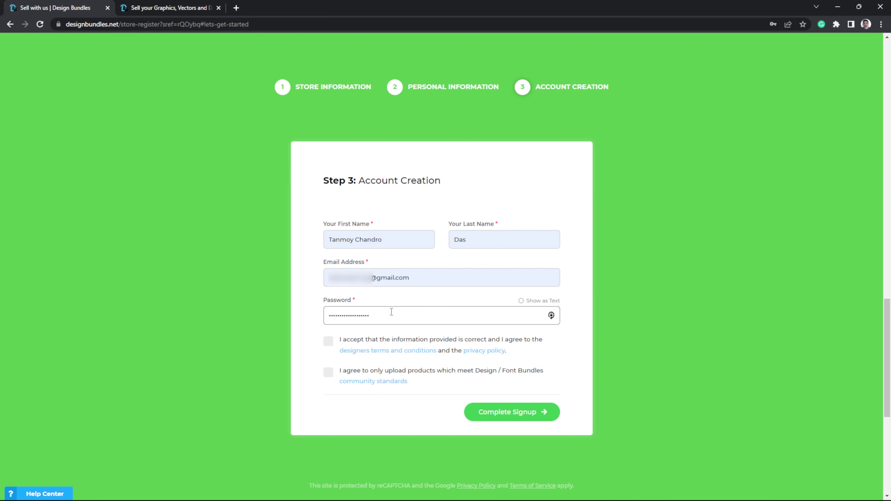
Accept the designer terms and privacy policy, agree to the community standards, and complete the signup
{"action": "left_click", "coordinate": [329, 341]}
{"action": "left_click", "coordinate": [328, 372]}
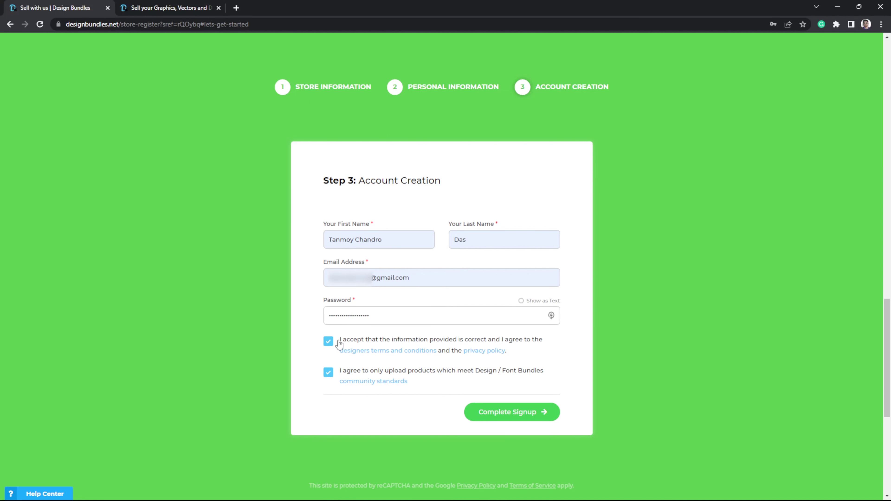
{"action": "left_click", "coordinate": [509, 412]}
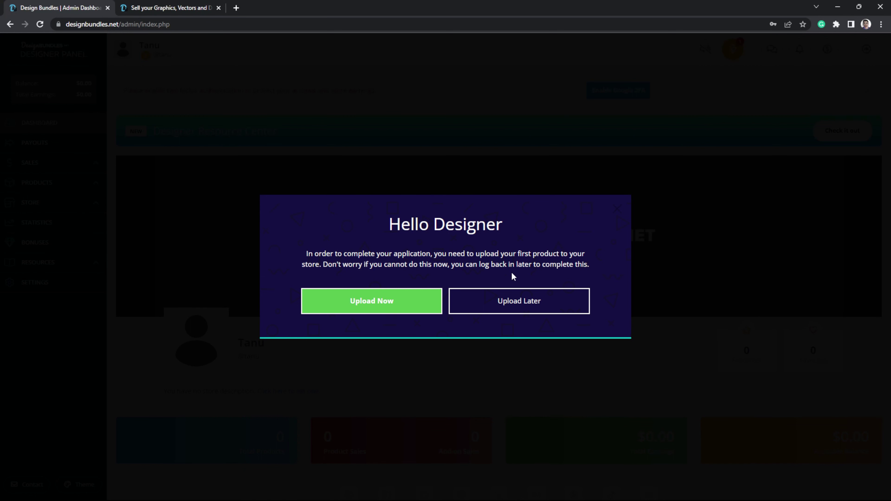
Choose to upload the first product later, and start creating a new product from the My Products page
{"action": "left_click", "coordinate": [509, 305]}
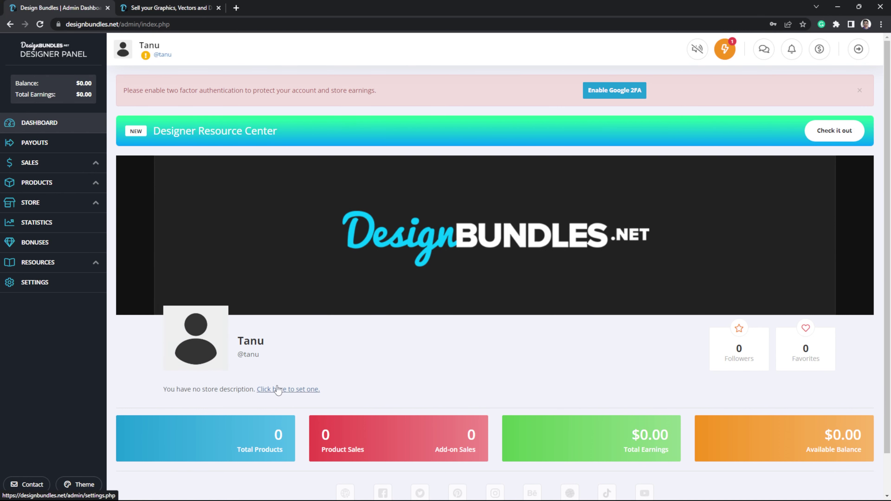
{"action": "scroll", "coordinate": [213, 391], "scroll_direction": "down", "scroll_amount": 1}
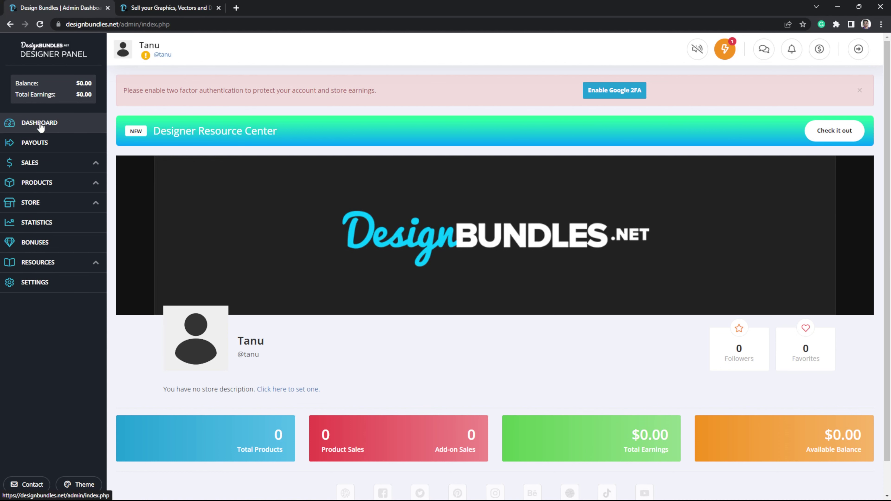
{"action": "left_click", "coordinate": [42, 180]}
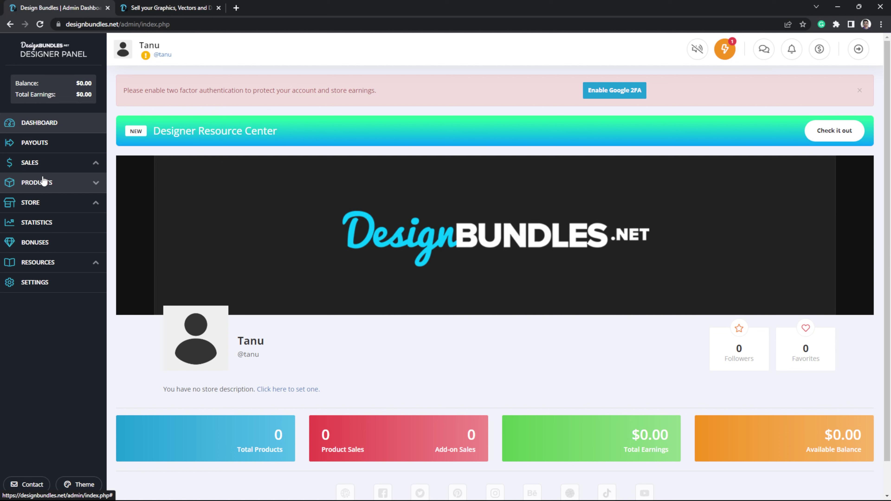
{"action": "left_click", "coordinate": [39, 192]}
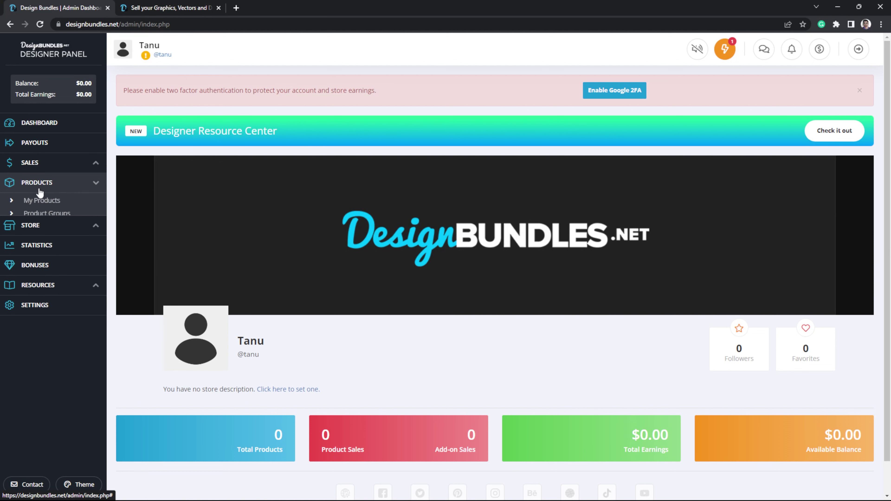
{"action": "left_click", "coordinate": [30, 205]}
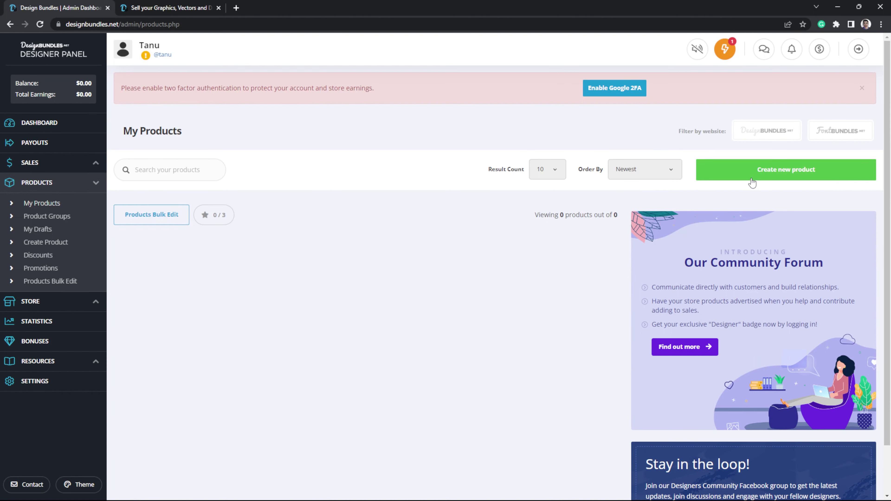
{"action": "left_click", "coordinate": [764, 172]}
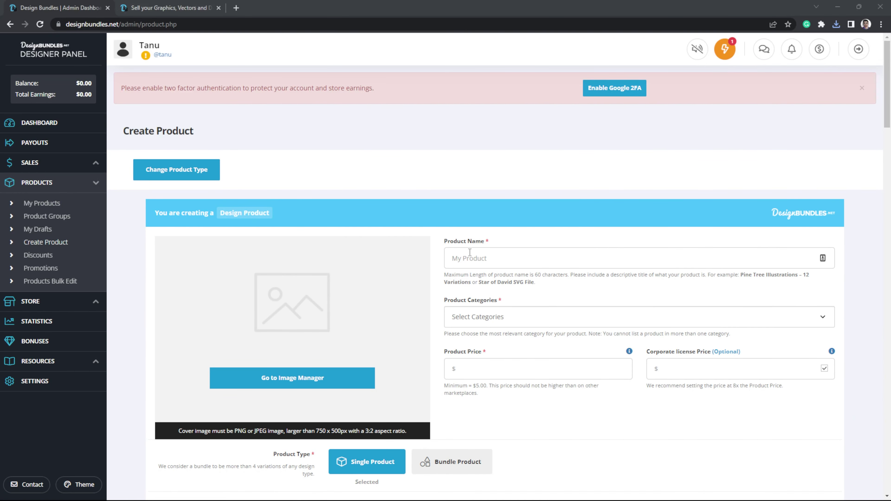
Name the product BUSINESS BROCHURE TEMPLATE and assign it to the Templates / Brochures category
{"action": "left_click", "coordinate": [470, 253]}
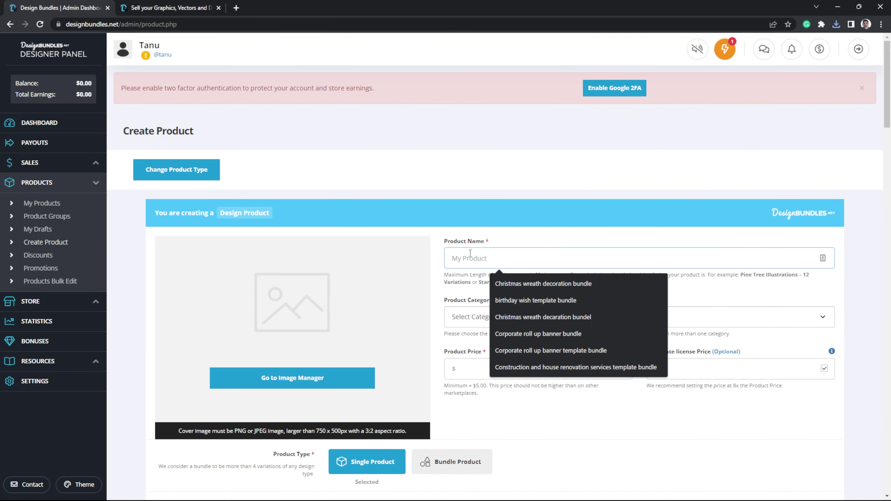
{"action": "type", "text": "BUSINESS BROCHURE TEMPLATE"}
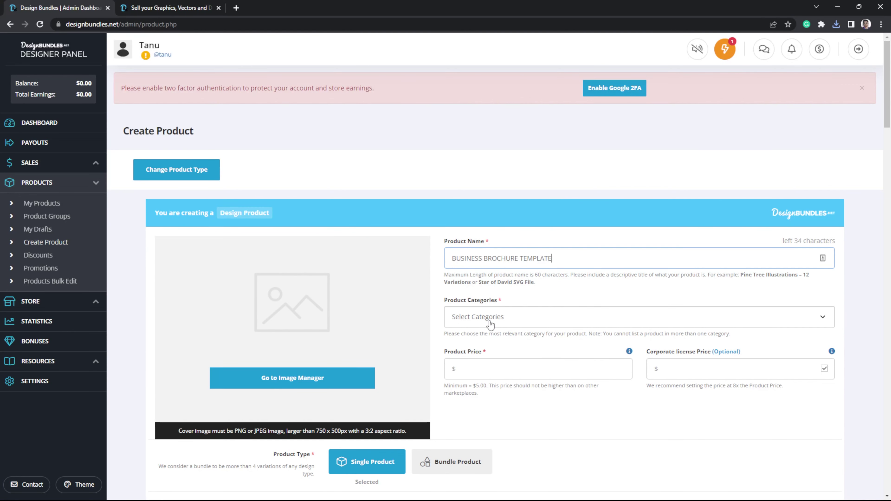
{"action": "left_click", "coordinate": [490, 318]}
{"action": "scroll", "coordinate": [487, 320], "scroll_direction": "down", "scroll_amount": 3}
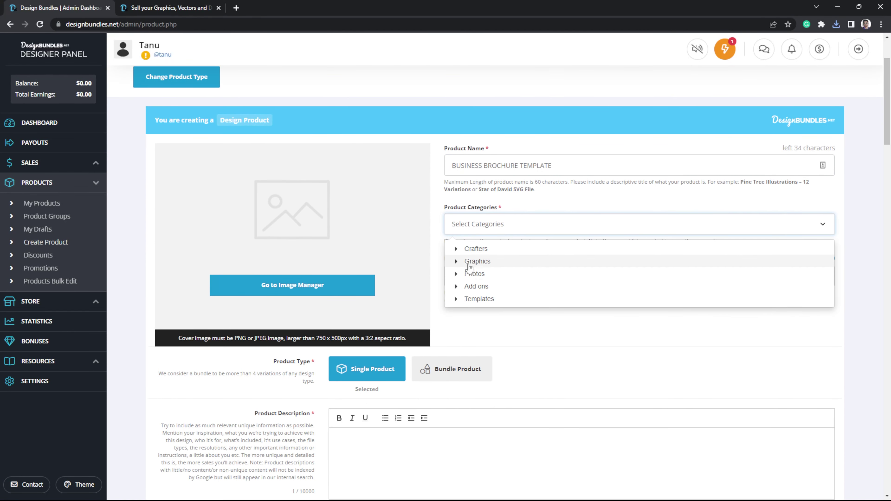
{"action": "left_click", "coordinate": [455, 261]}
{"action": "left_click", "coordinate": [456, 261]}
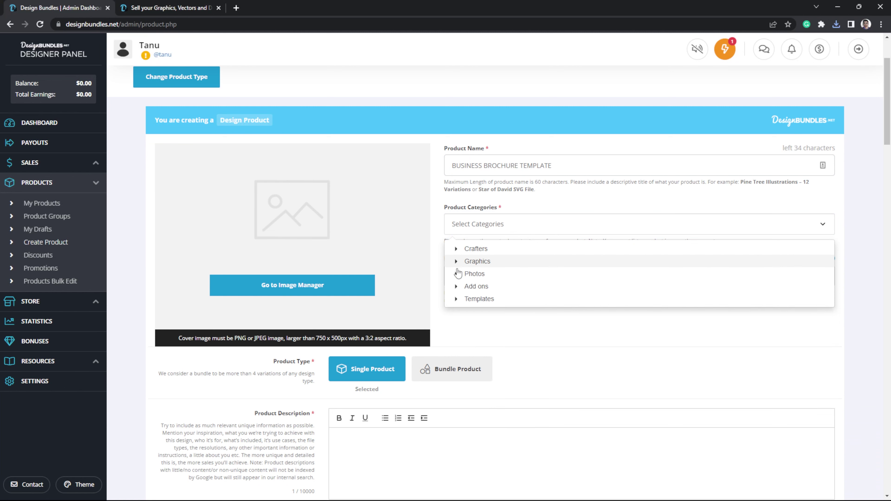
{"action": "left_click", "coordinate": [456, 299]}
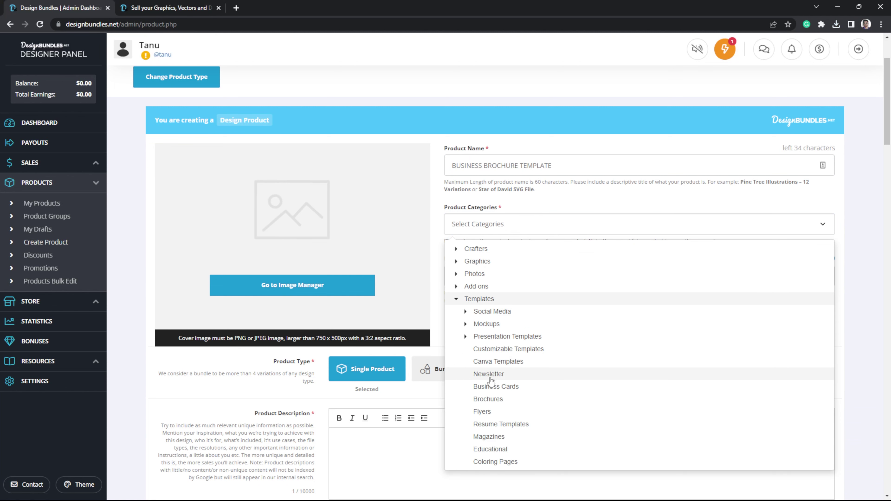
{"action": "left_click", "coordinate": [491, 399]}
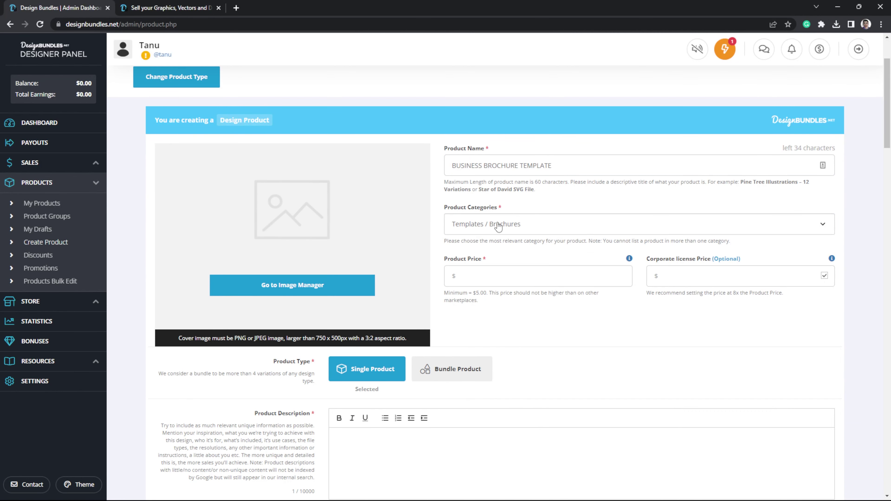
Set the product price to $5 and describe a creative multipurpose brochure template with cover, back and inside pages in vertical A4 format
{"action": "left_click", "coordinate": [474, 275]}
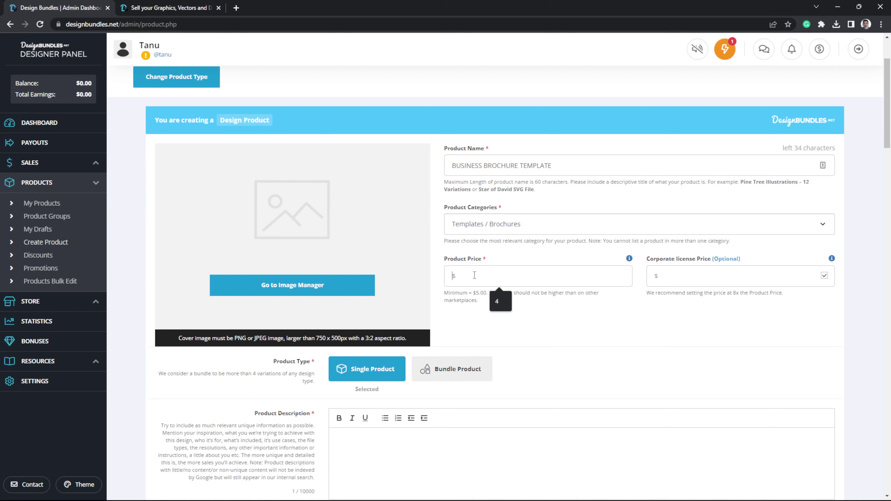
{"action": "type", "text": "5"}
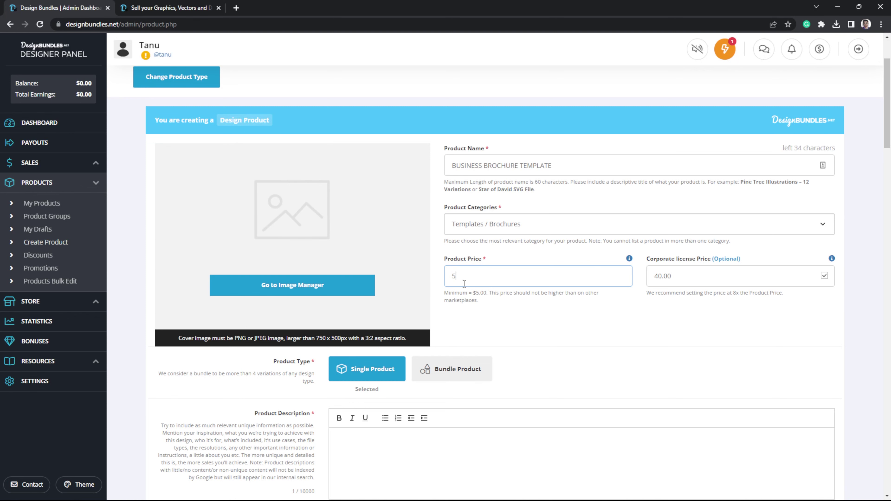
{"action": "scroll", "coordinate": [464, 284], "scroll_direction": "down", "scroll_amount": 4}
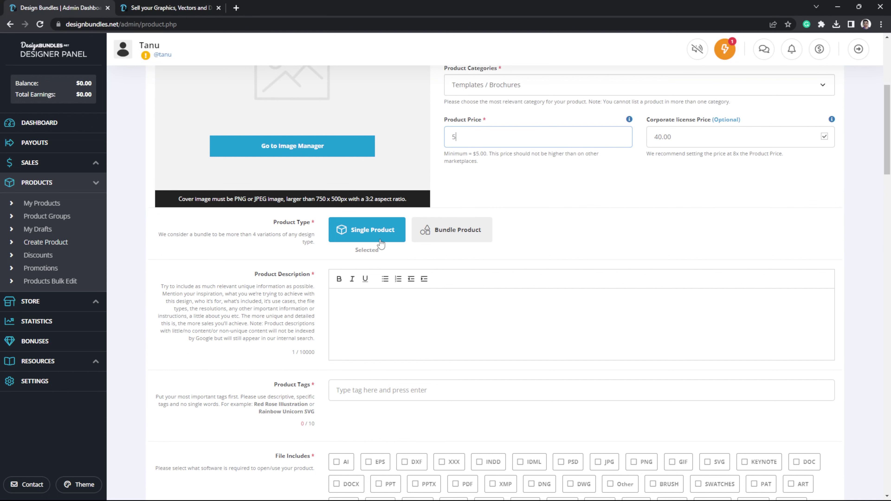
{"action": "left_click", "coordinate": [374, 298]}
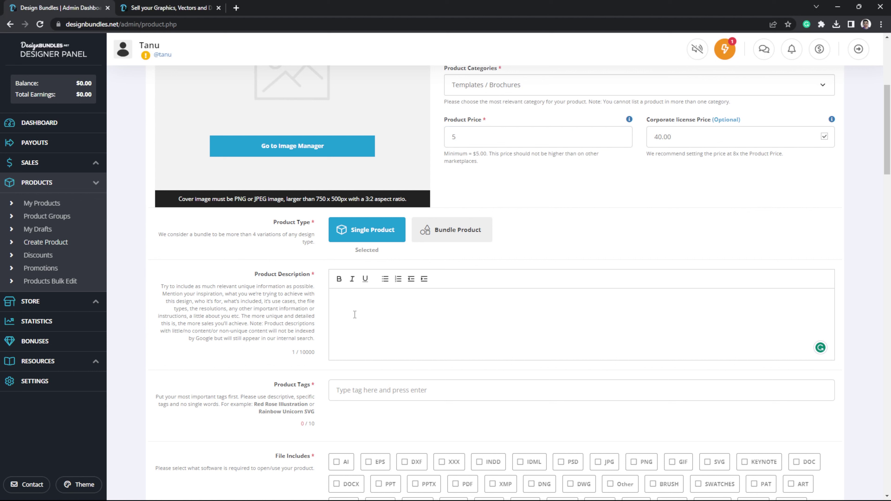
{"action": "type", "text": "Brochure creative design. Multipurpose template with cover, back, and inside pages. Trendy minimalist flat geometric design. Vertical a4 format. Blue-green elements of infographics on a dark background. Use in presentation templates, flyers,s and leaflets, corporate reports, marketing, advertising, annual report, and banner."}
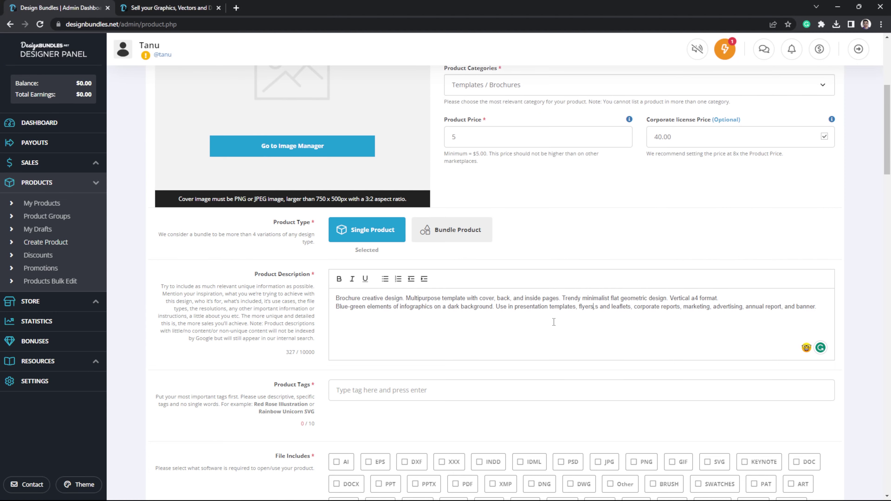
Add the product tags promotion, corporate, marketing, layout, business, brochure, vector, company, minimalist and modern
{"action": "scroll", "coordinate": [366, 312], "scroll_direction": "down", "scroll_amount": 3}
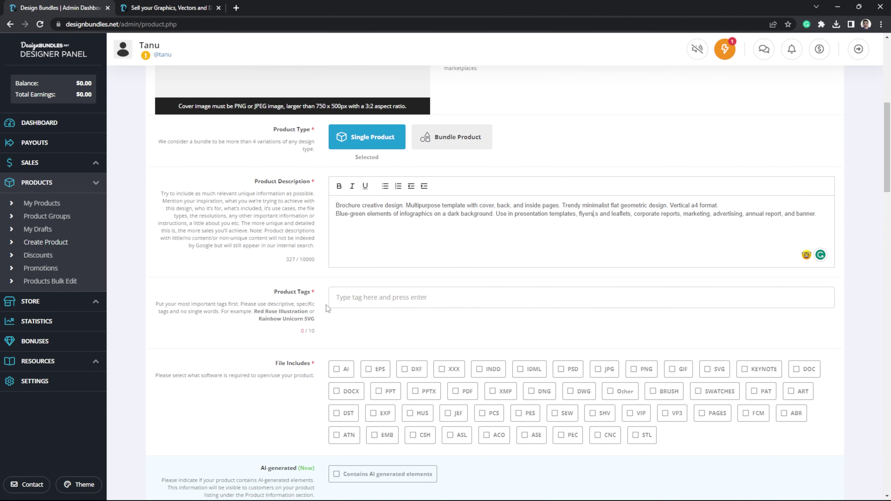
{"action": "left_click", "coordinate": [354, 303]}
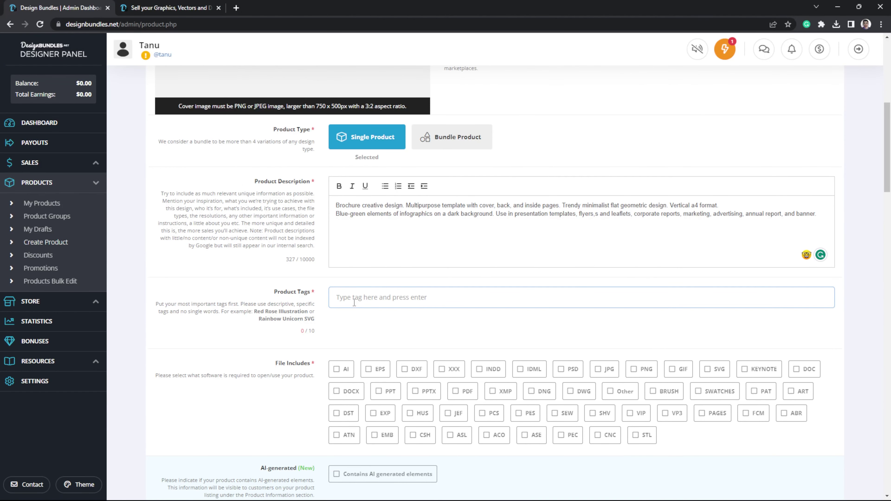
{"action": "type", "text": "promotion, corporate, marketing, layout, business, brochure, vector, company, minimalist, modern"}
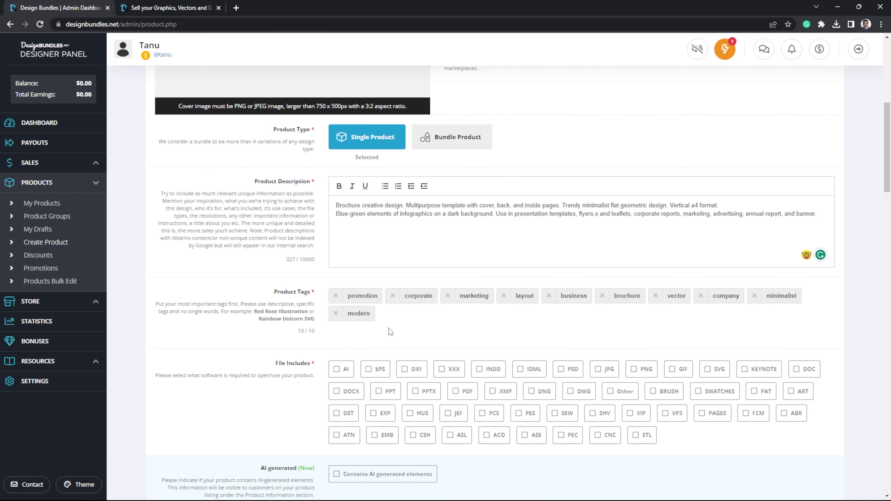
Mark EPS and JPG as the file formats included with the product
{"action": "scroll", "coordinate": [388, 327], "scroll_direction": "down", "scroll_amount": 3}
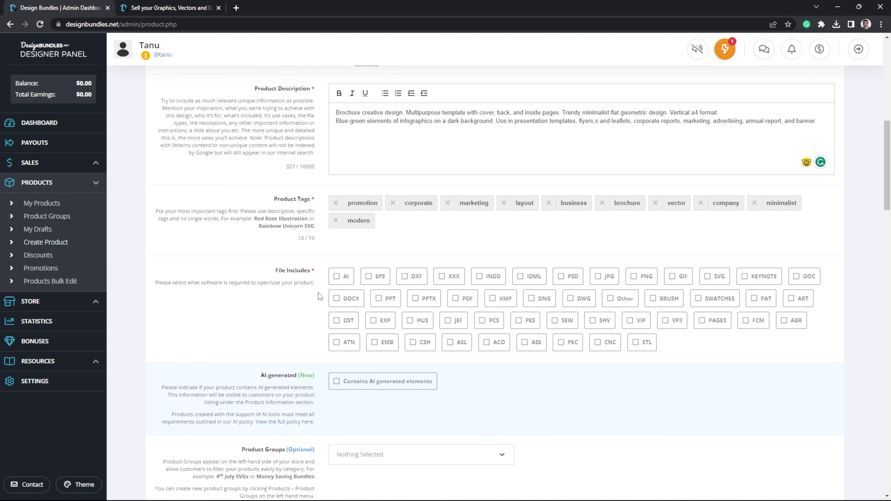
{"action": "left_click", "coordinate": [368, 279]}
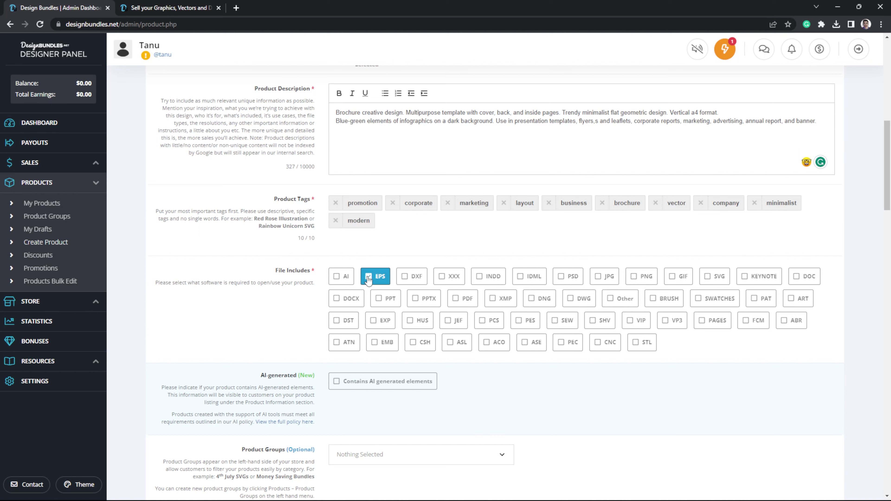
{"action": "left_click", "coordinate": [598, 279]}
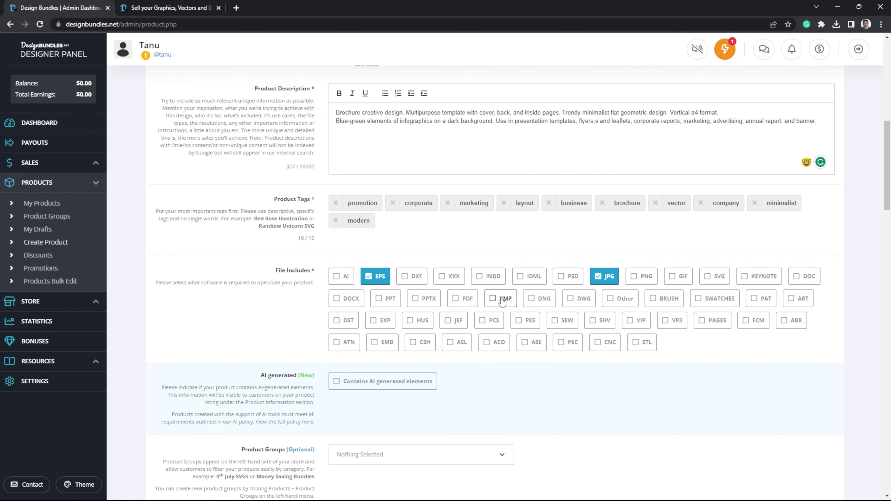
Review the AI-generated option, the optional fields from product groups to publish date, and the product image requirements
{"action": "scroll", "coordinate": [322, 336], "scroll_direction": "down", "scroll_amount": 1}
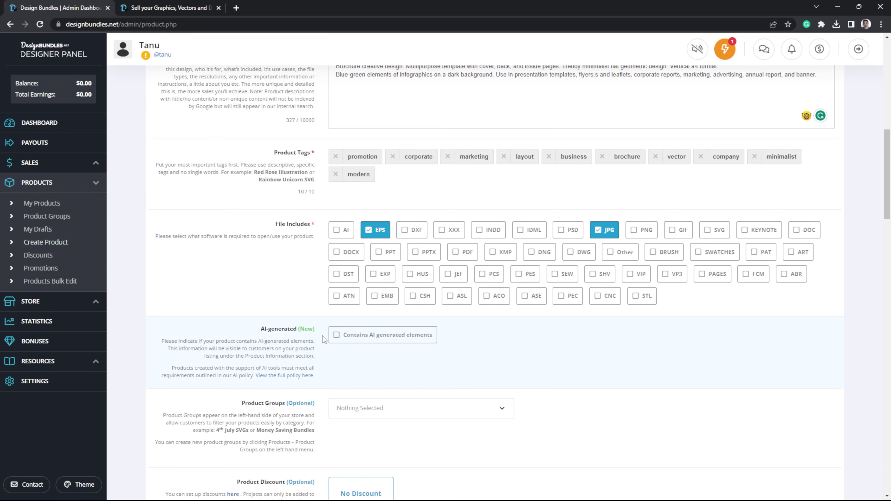
{"action": "scroll", "coordinate": [319, 306], "scroll_direction": "down", "scroll_amount": 4}
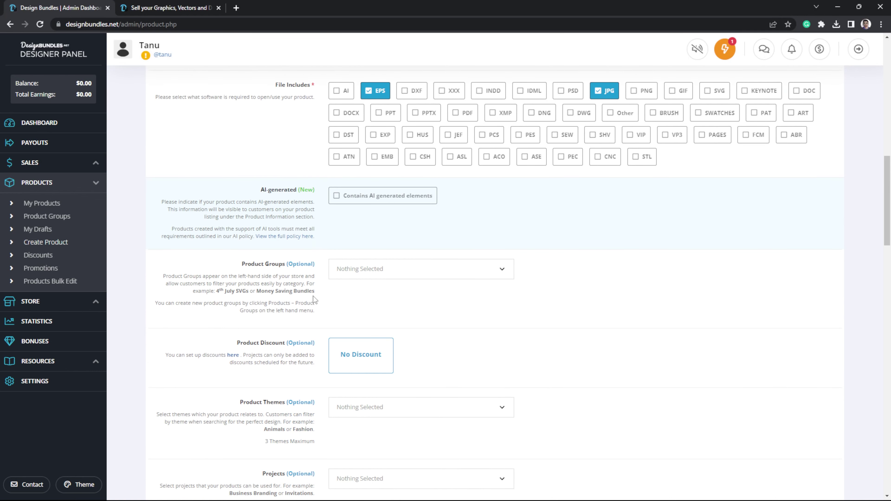
{"action": "scroll", "coordinate": [316, 297], "scroll_direction": "down", "scroll_amount": 1}
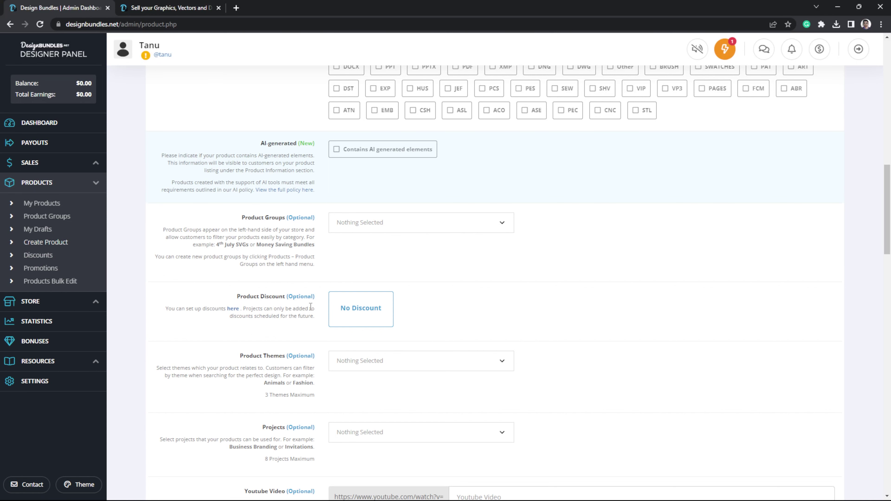
{"action": "scroll", "coordinate": [310, 306], "scroll_direction": "down", "scroll_amount": 3}
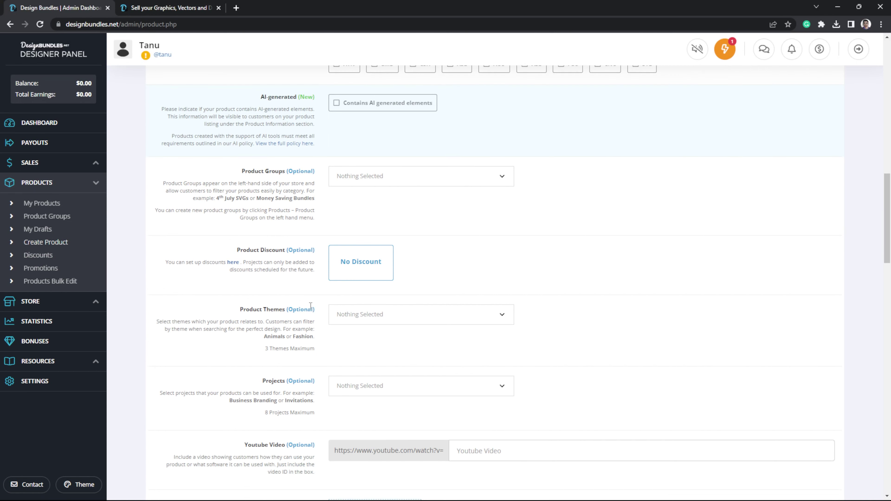
{"action": "scroll", "coordinate": [310, 307], "scroll_direction": "down", "scroll_amount": 3}
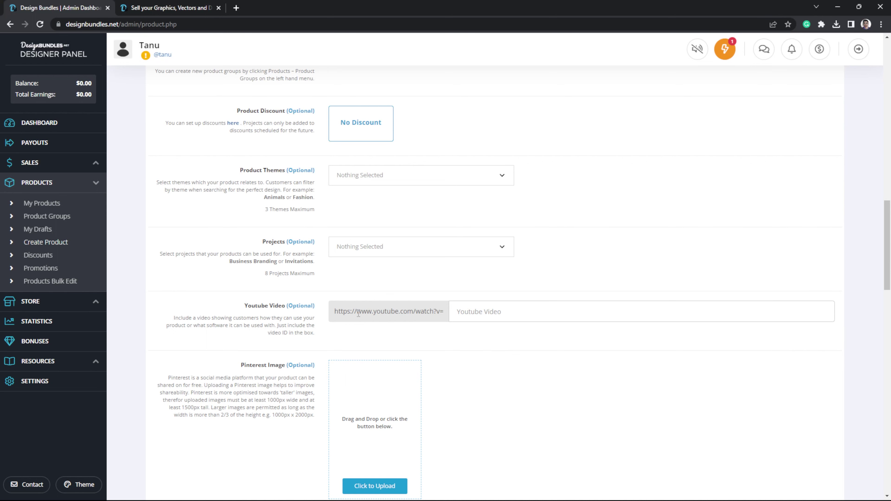
{"action": "scroll", "coordinate": [358, 313], "scroll_direction": "down", "scroll_amount": 3}
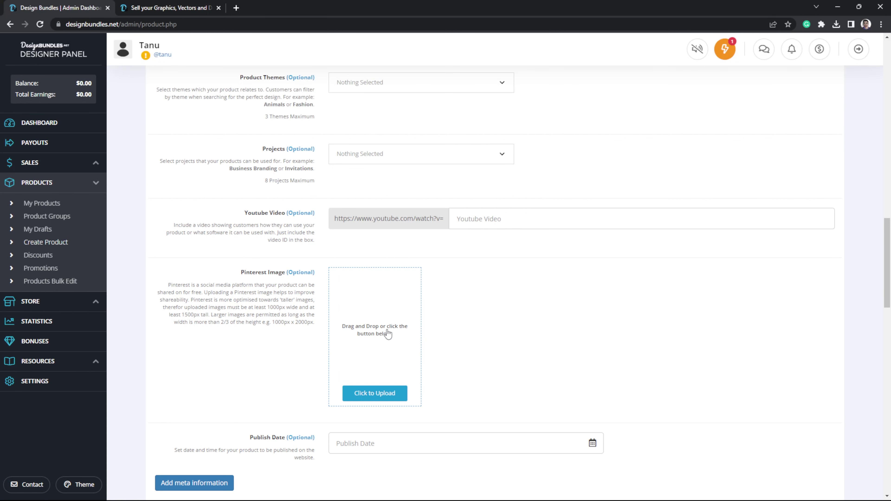
{"action": "scroll", "coordinate": [387, 333], "scroll_direction": "down", "scroll_amount": 3}
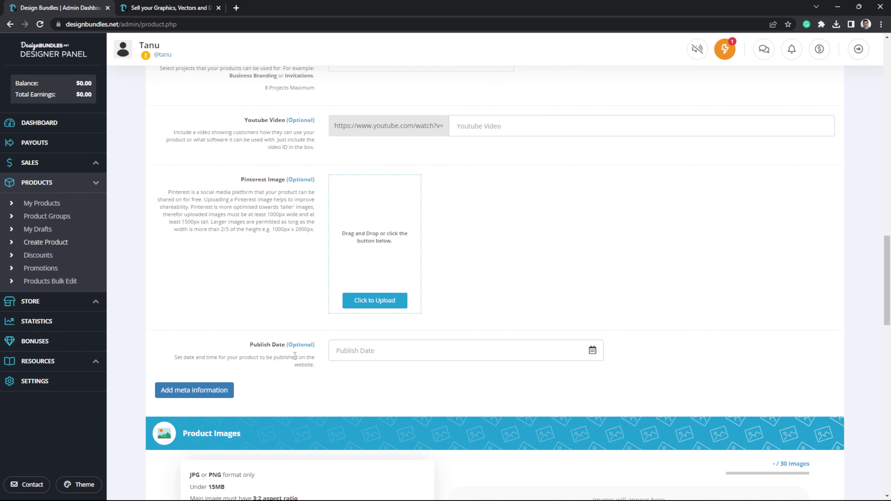
{"action": "scroll", "coordinate": [294, 355], "scroll_direction": "down", "scroll_amount": 10}
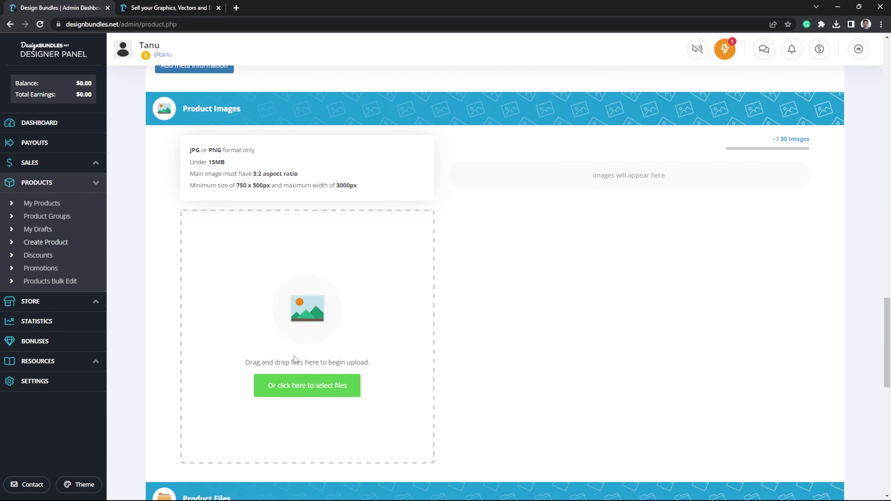
Upload bro27.jpg from the Downloads folder as the product image
{"action": "scroll", "coordinate": [293, 356], "scroll_direction": "down", "scroll_amount": 1}
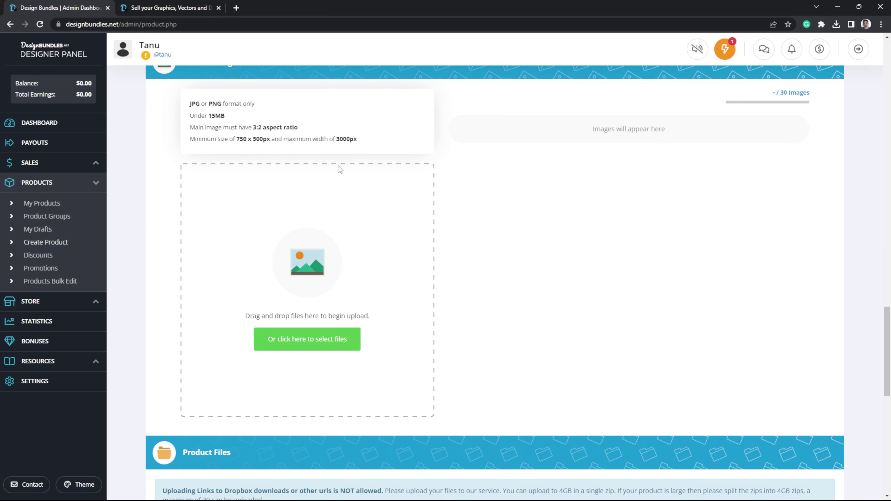
{"action": "left_click", "coordinate": [313, 343]}
{"action": "scroll", "coordinate": [38, 105], "scroll_direction": "up", "scroll_amount": 5}
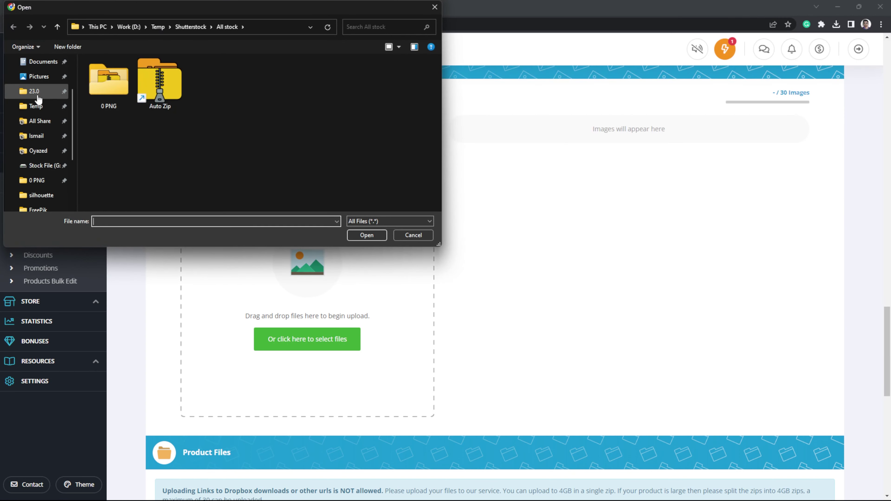
{"action": "scroll", "coordinate": [38, 98], "scroll_direction": "up", "scroll_amount": 2}
{"action": "left_click", "coordinate": [39, 106]}
{"action": "left_click", "coordinate": [112, 169]}
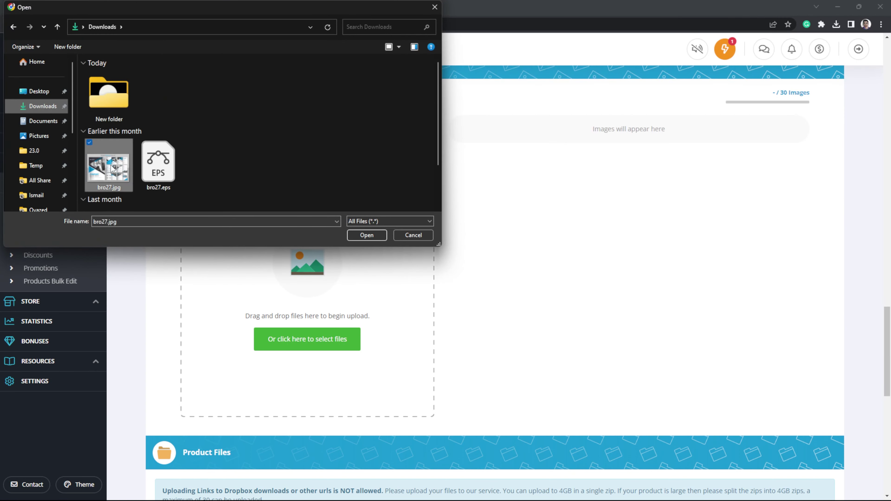
{"action": "left_click", "coordinate": [367, 236]}
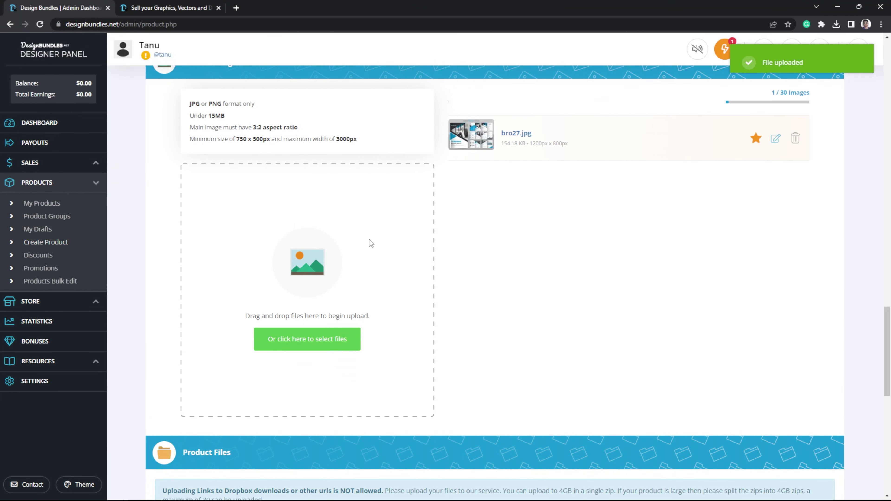
In File Explorer, compress bro27.eps and bro27.jpg from the Downloads folder together into one ZIP archive
{"action": "scroll", "coordinate": [369, 240], "scroll_direction": "up", "scroll_amount": 1}
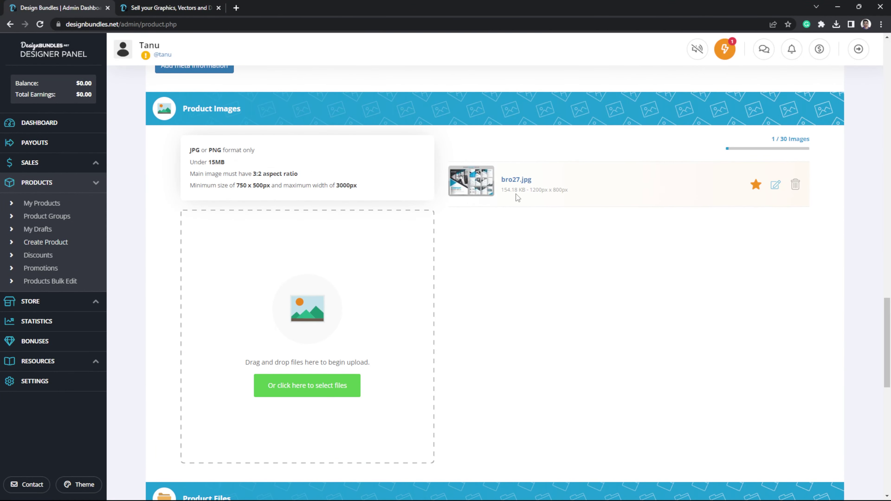
{"action": "scroll", "coordinate": [516, 197], "scroll_direction": "down", "scroll_amount": 10}
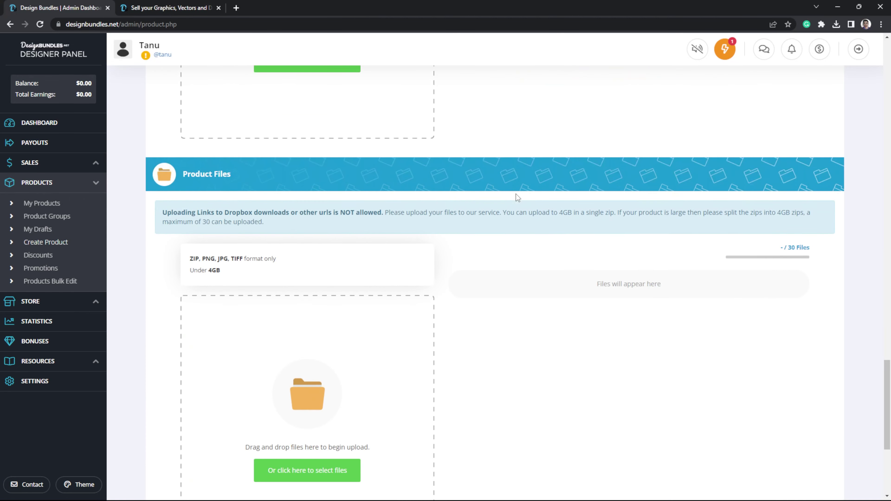
{"action": "scroll", "coordinate": [515, 193], "scroll_direction": "down", "scroll_amount": 2}
{"action": "scroll", "coordinate": [434, 215], "scroll_direction": "up", "scroll_amount": 2}
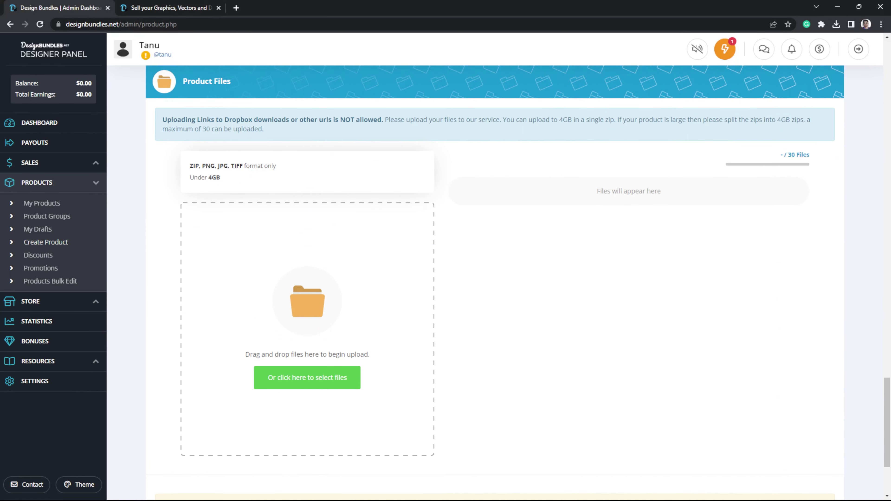
{"action": "left_click_drag", "start_coordinate": [890, 82], "coordinate": [498, 0]}
{"action": "left_click", "coordinate": [300, 148]}
{"action": "left_click", "coordinate": [290, 113]}
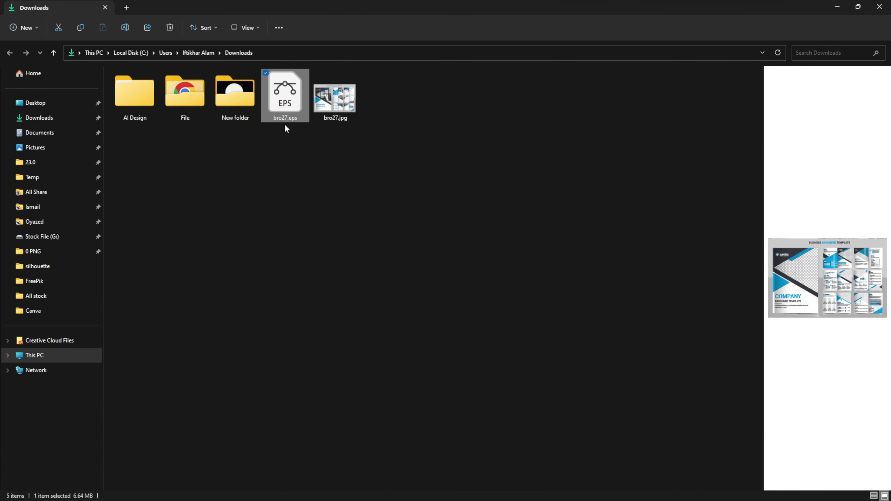
{"action": "left_click", "coordinate": [329, 110]}
{"action": "left_click_drag", "start_coordinate": [391, 154], "coordinate": [265, 69]}
{"action": "right_click", "coordinate": [280, 117]}
{"action": "left_click", "coordinate": [323, 145]}
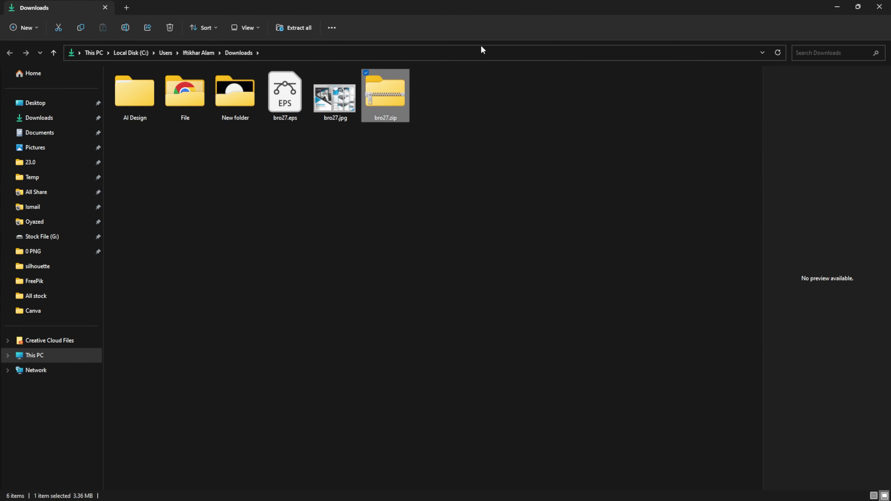
Back in the browser's product form, upload bro27.zip from the Downloads folder as the product file
{"action": "left_click_drag", "start_coordinate": [496, 3], "coordinate": [890, 49]}
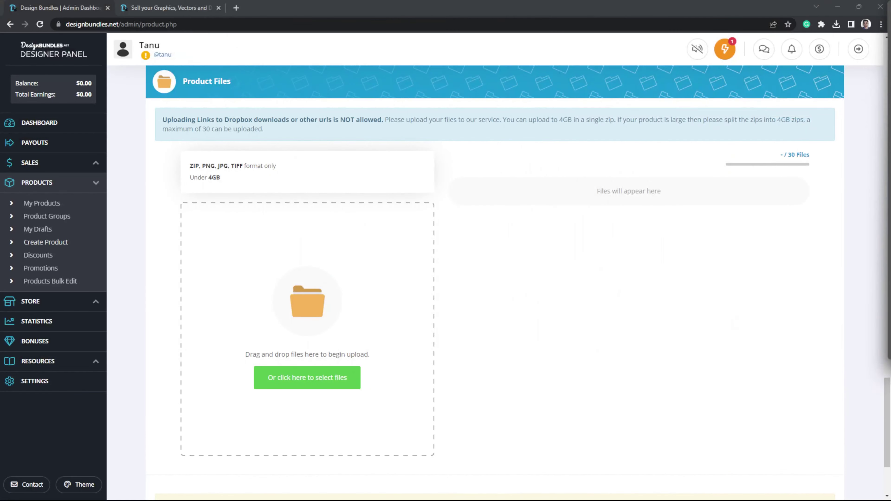
{"action": "left_click", "coordinate": [276, 385]}
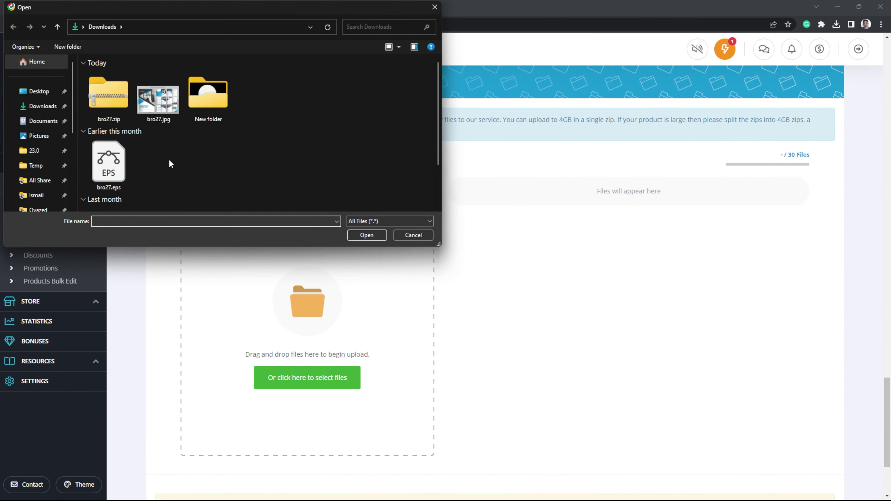
{"action": "left_click", "coordinate": [115, 113]}
{"action": "left_click", "coordinate": [355, 239]}
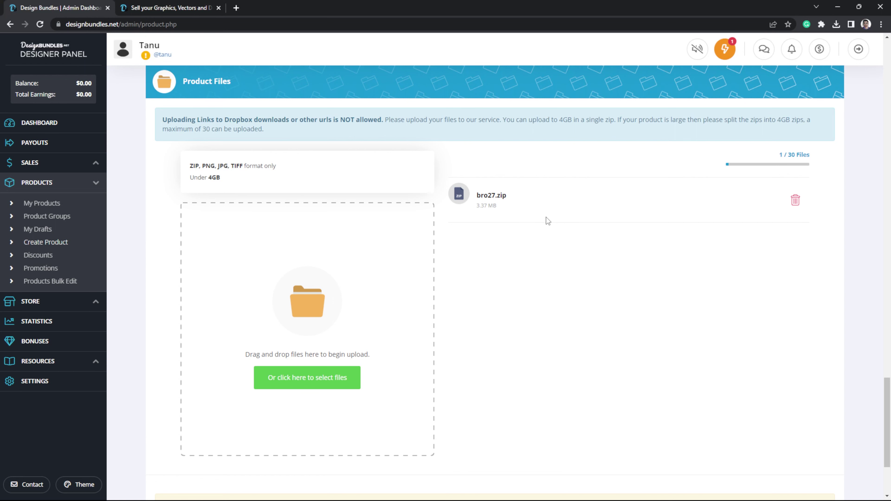
Check the completed product form from product name to product files and save the product
{"action": "scroll", "coordinate": [540, 220], "scroll_direction": "down", "scroll_amount": 4}
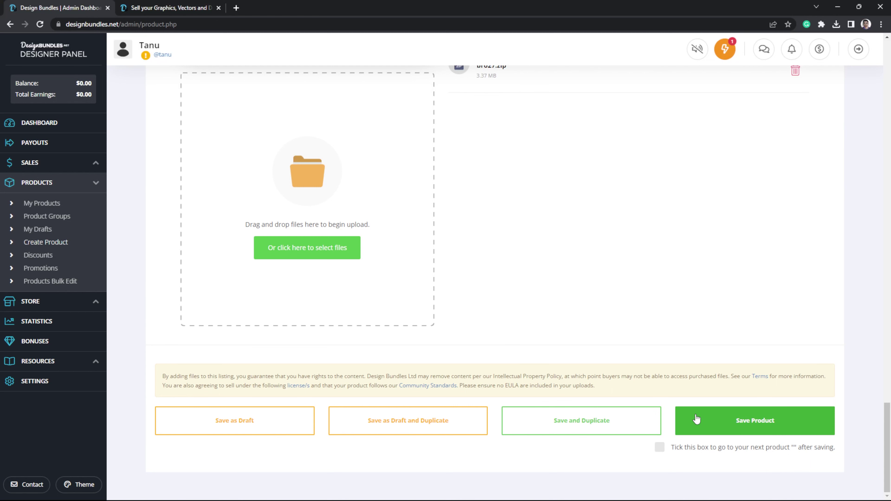
{"action": "scroll", "coordinate": [654, 394], "scroll_direction": "up", "scroll_amount": 7}
{"action": "scroll", "coordinate": [652, 392], "scroll_direction": "up", "scroll_amount": 20}
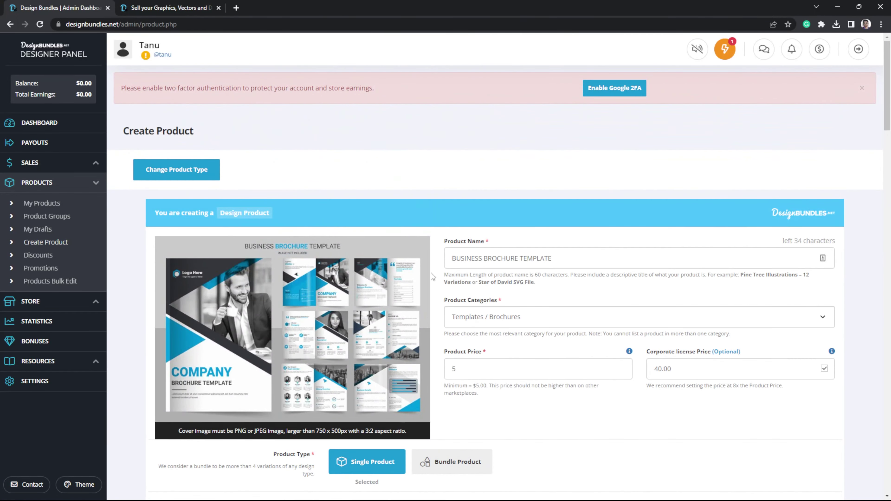
{"action": "scroll", "coordinate": [473, 284], "scroll_direction": "down", "scroll_amount": 1}
{"action": "scroll", "coordinate": [425, 290], "scroll_direction": "down", "scroll_amount": 12}
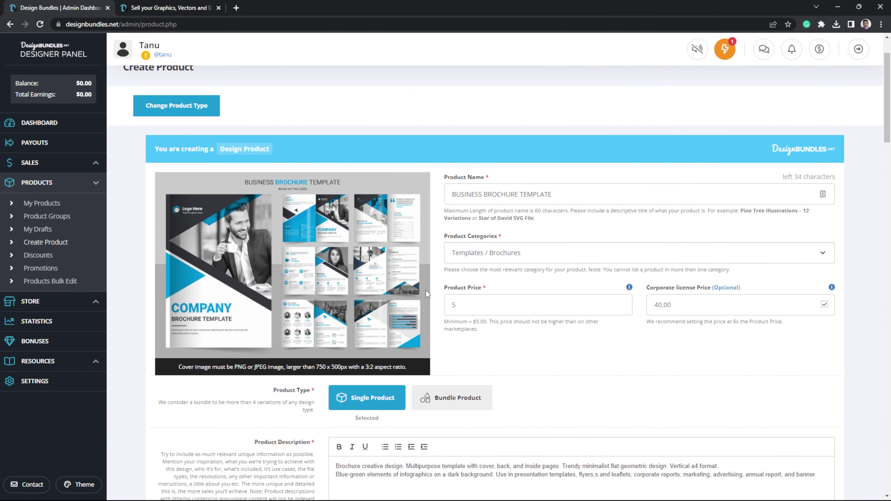
{"action": "scroll", "coordinate": [429, 298], "scroll_direction": "up", "scroll_amount": 1}
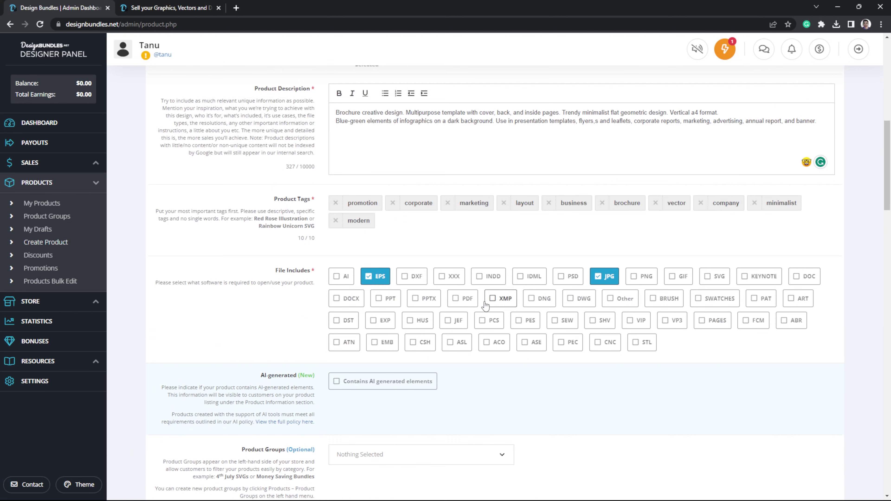
{"action": "scroll", "coordinate": [498, 291], "scroll_direction": "down", "scroll_amount": 20}
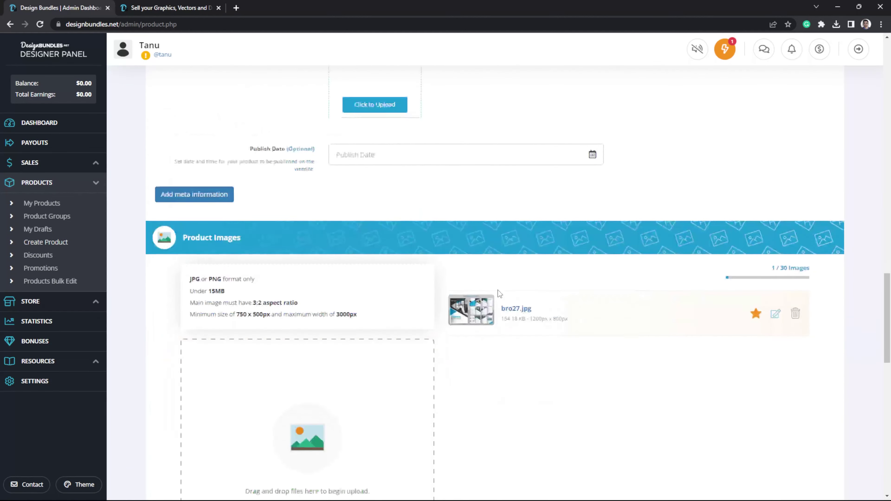
{"action": "scroll", "coordinate": [499, 292], "scroll_direction": "down", "scroll_amount": 6}
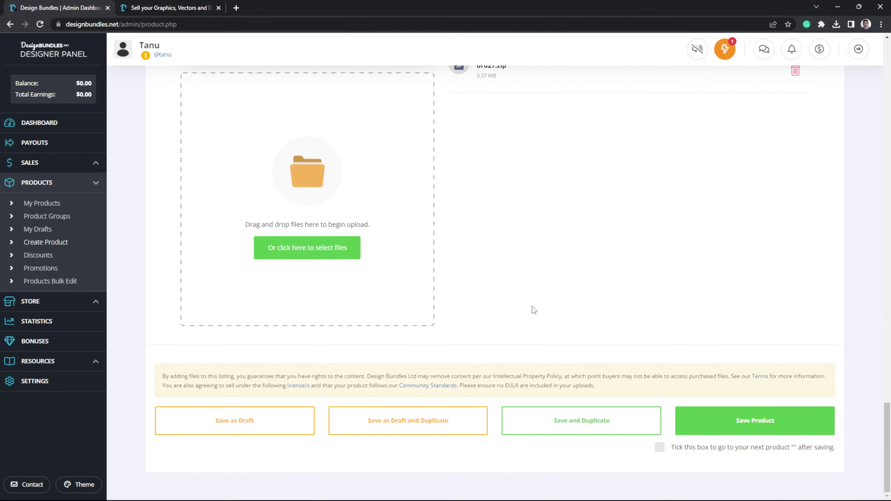
{"action": "left_click", "coordinate": [719, 421]}
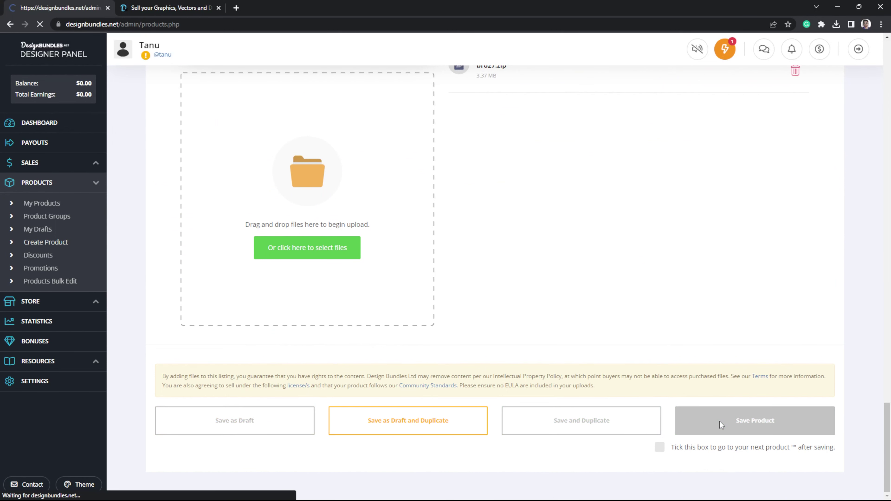